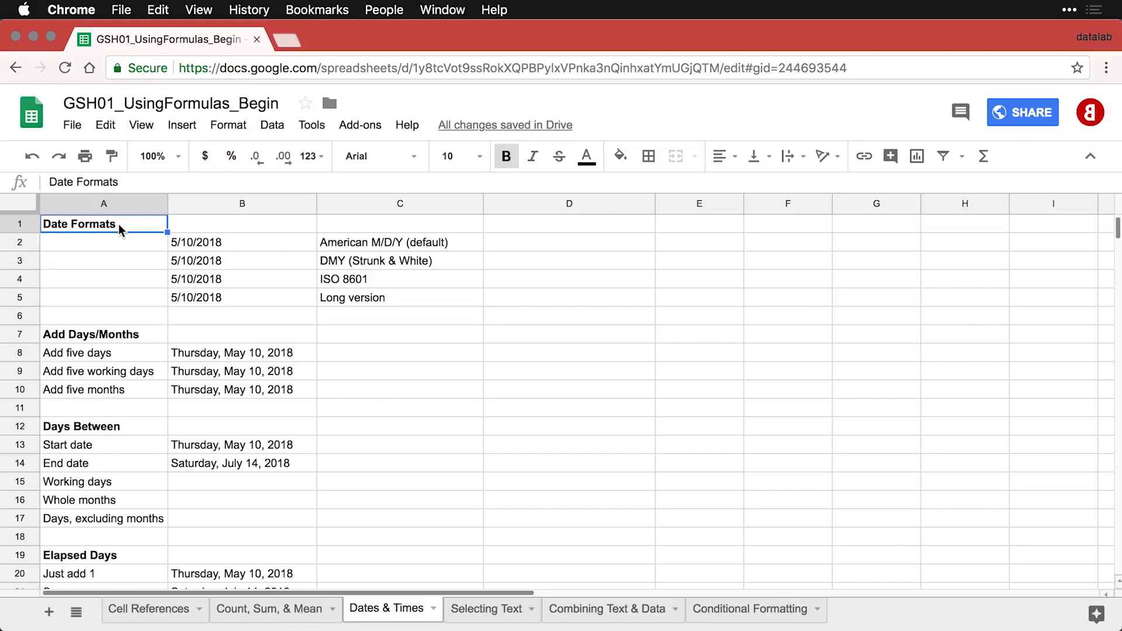
Format the date in B3 as day, abbreviated month and year, using the "05 Aug 1930" date pattern.
{"action": "left_click", "coordinate": [226, 249]}
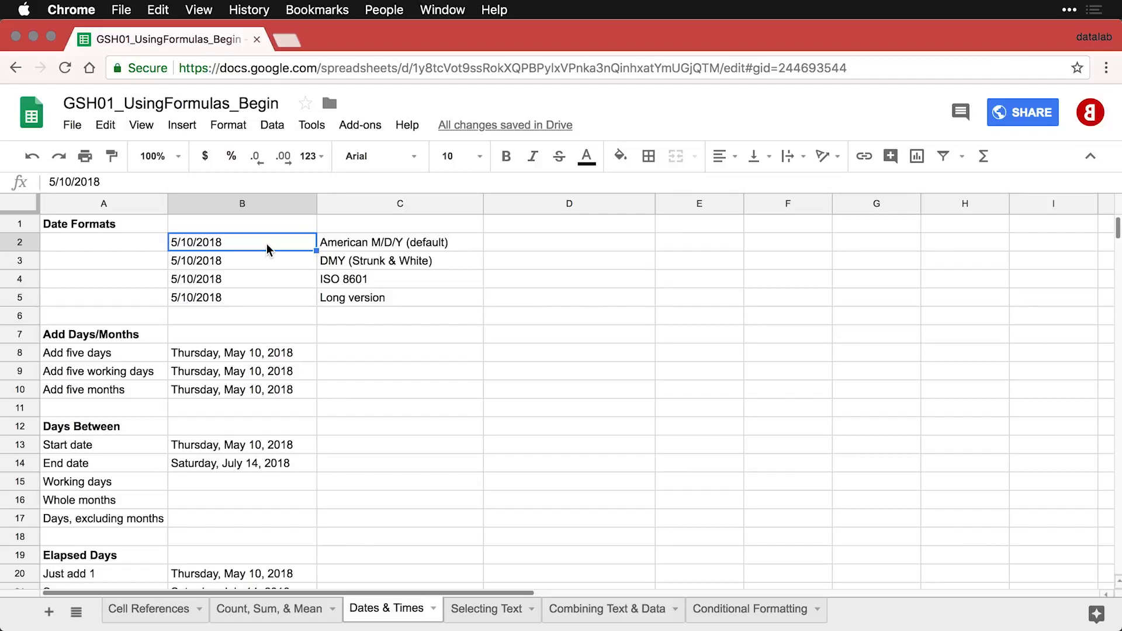
{"action": "left_click", "coordinate": [243, 266]}
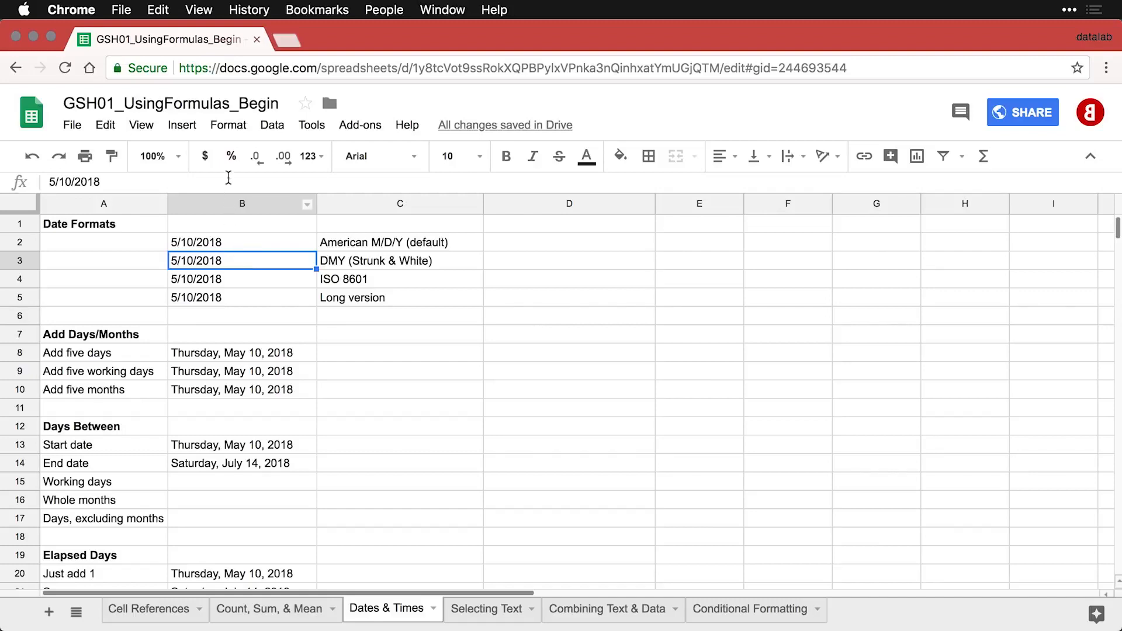
{"action": "left_click", "coordinate": [236, 130]}
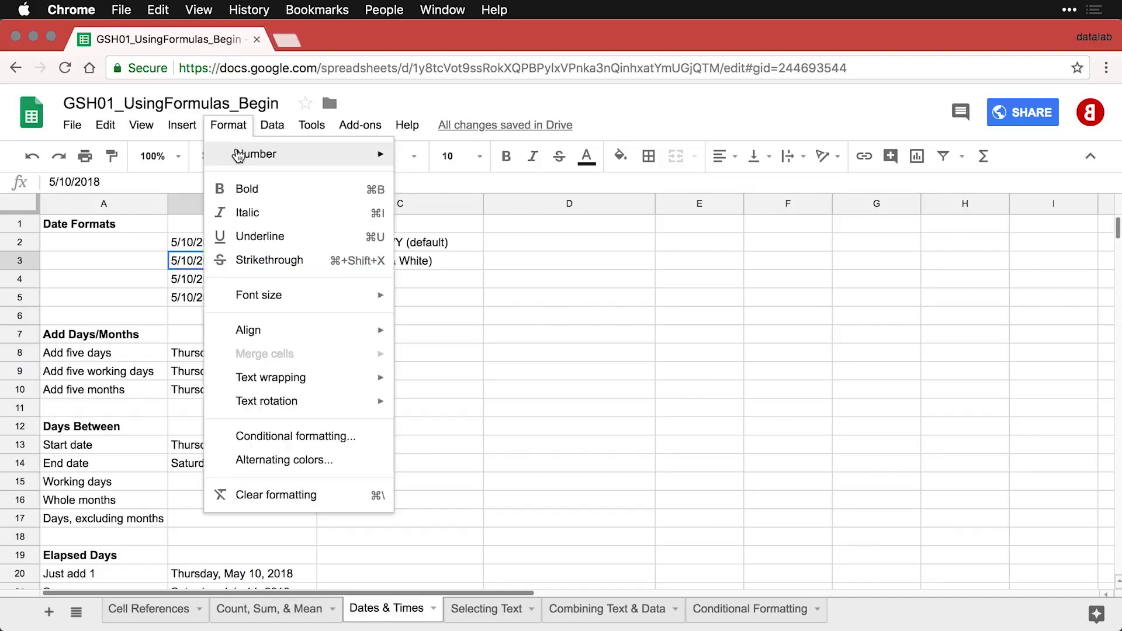
{"action": "mouse_move", "coordinate": [228, 154]}
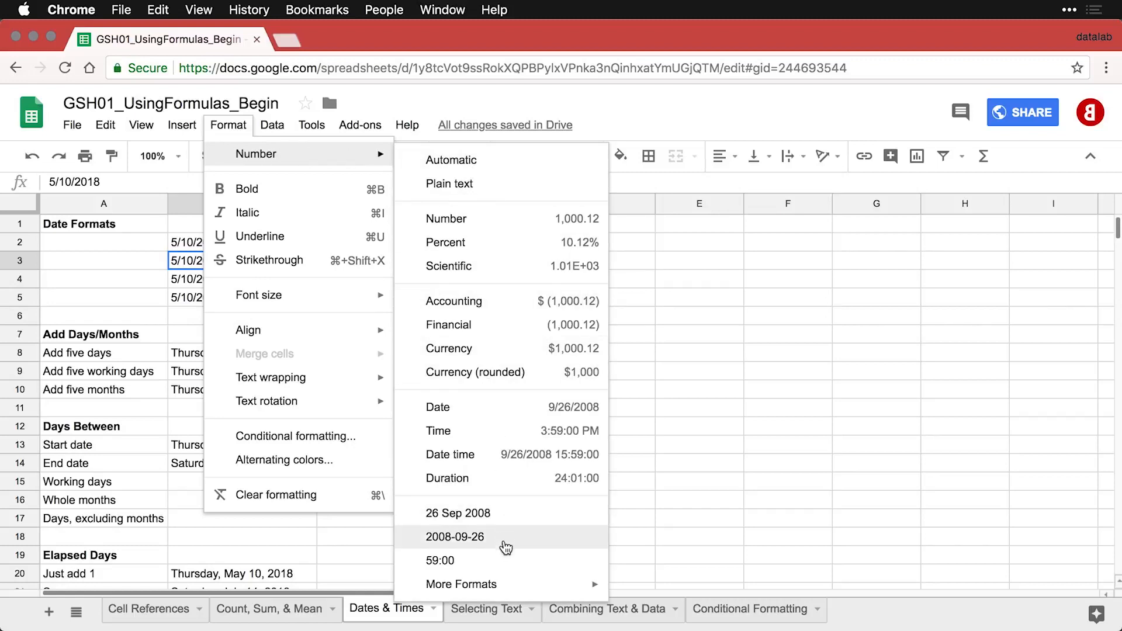
{"action": "mouse_move", "coordinate": [505, 585]}
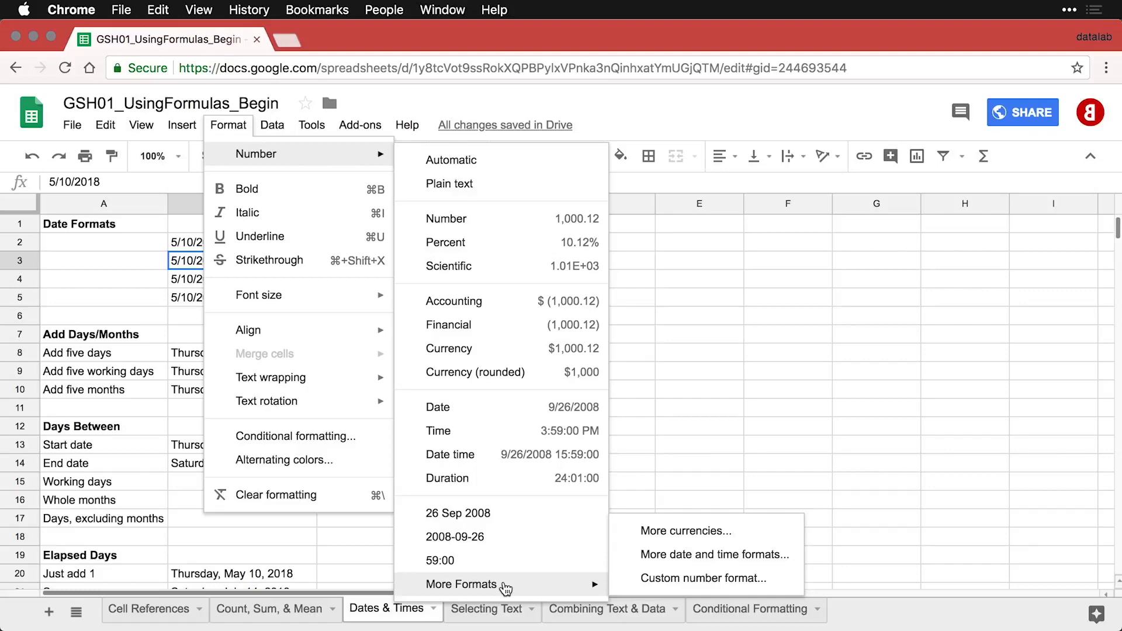
{"action": "left_click", "coordinate": [683, 555]}
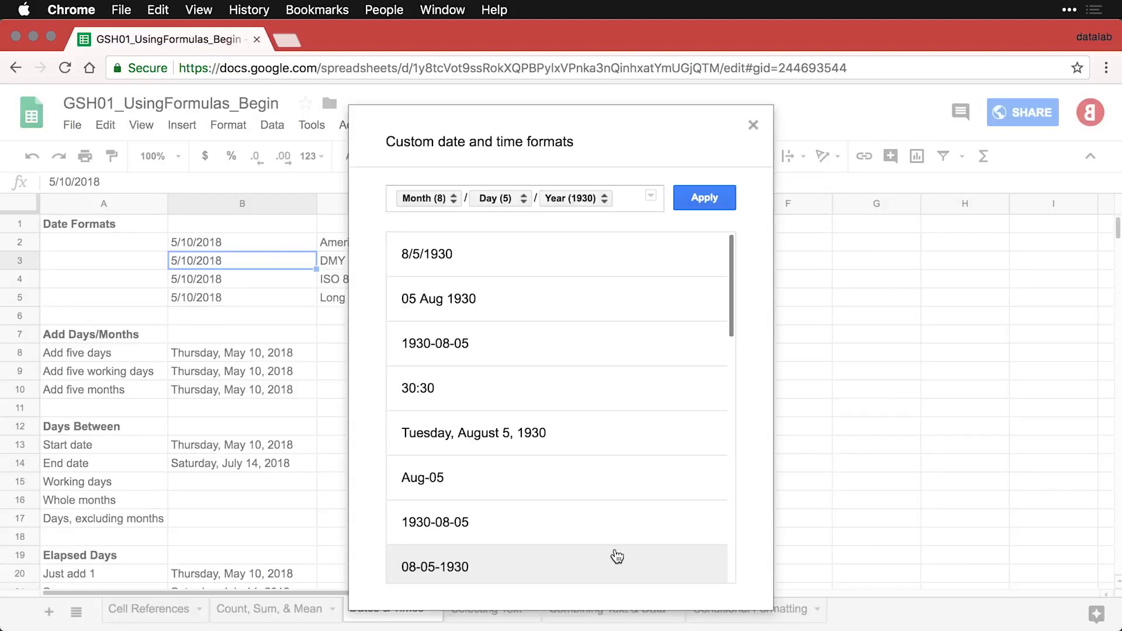
{"action": "left_click", "coordinate": [496, 309]}
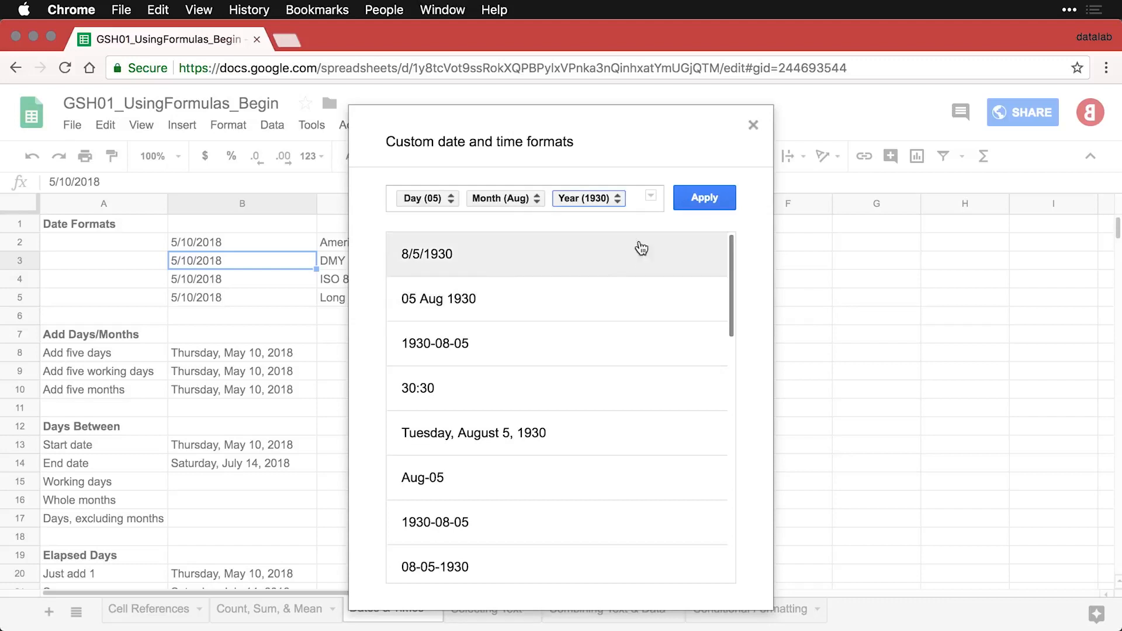
{"action": "left_click", "coordinate": [712, 199]}
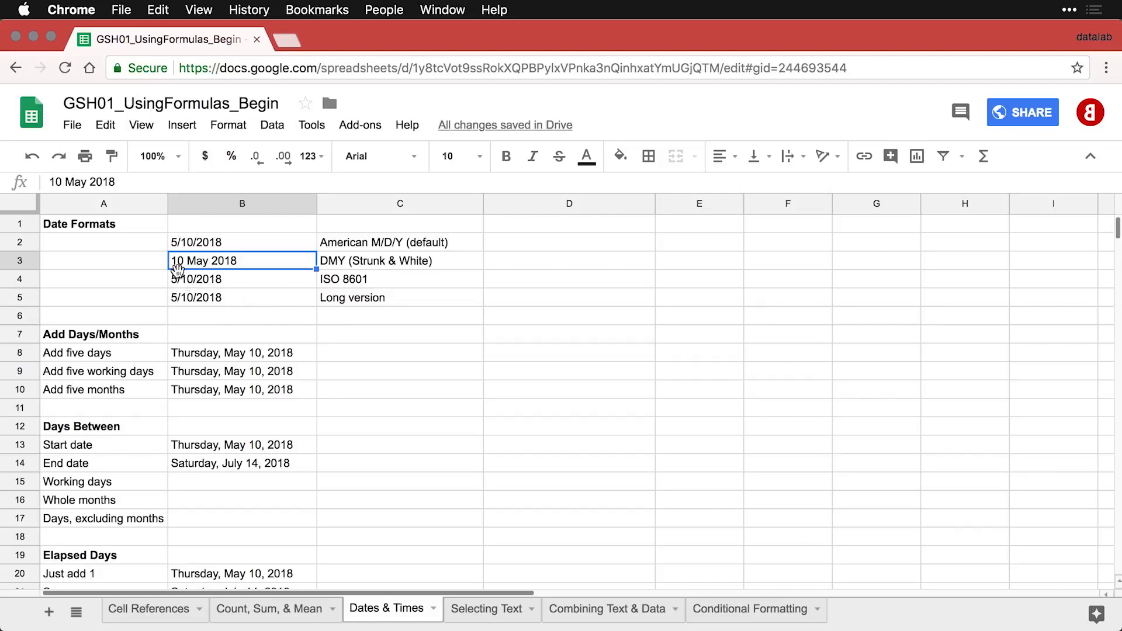
Format the date in B4 in ISO 8601 style, using the "1930-08-05" date pattern.
{"action": "left_click", "coordinate": [245, 280]}
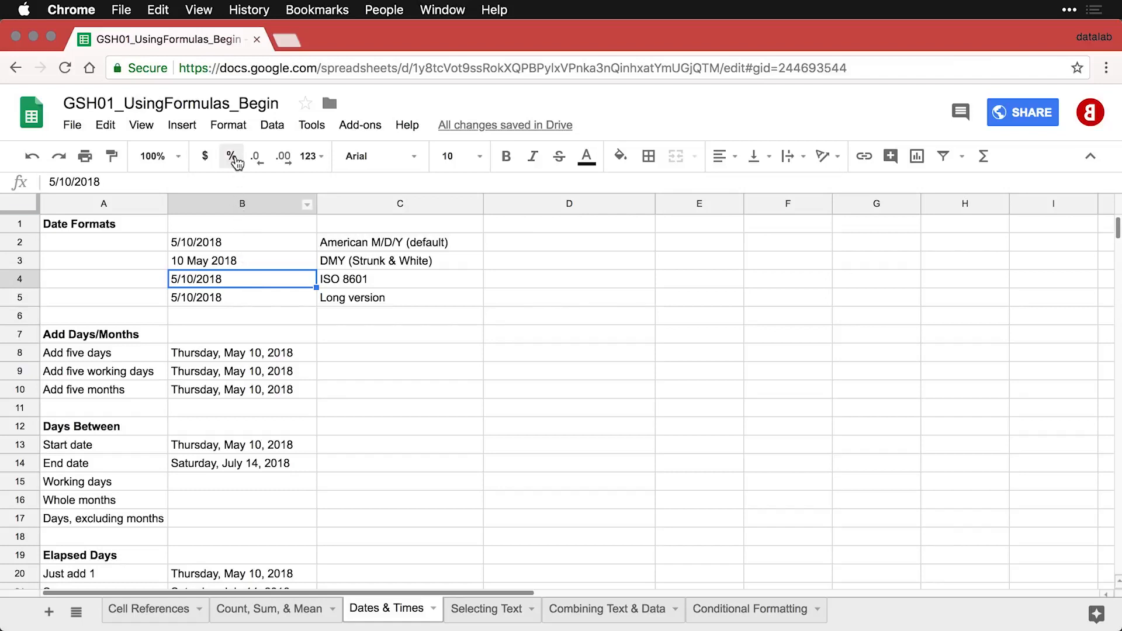
{"action": "left_click", "coordinate": [240, 135]}
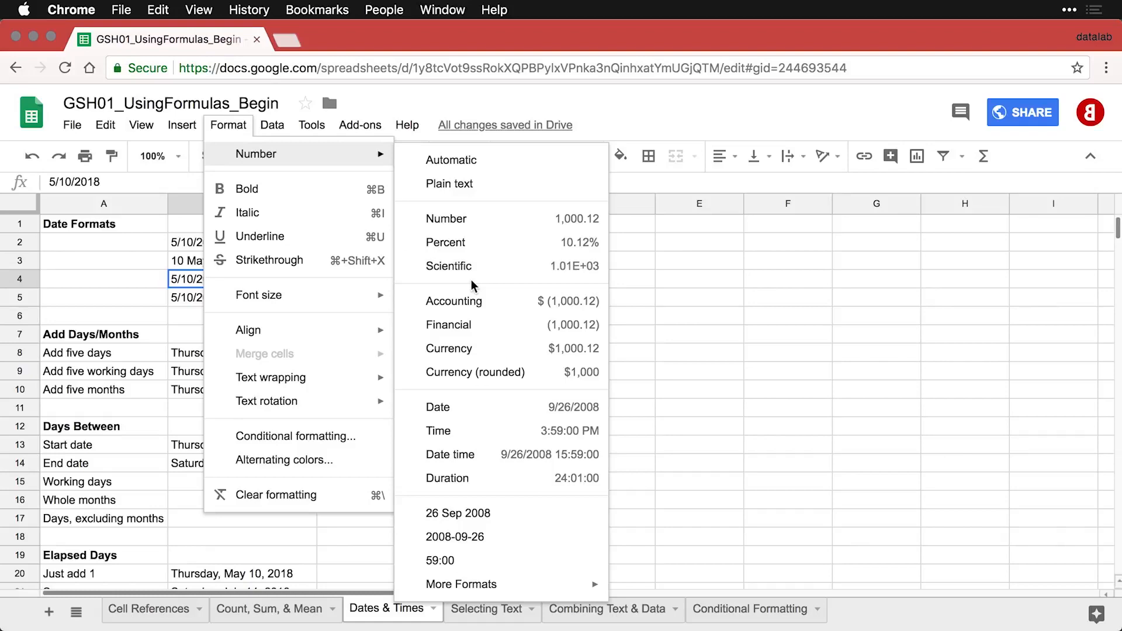
{"action": "mouse_move", "coordinate": [479, 587]}
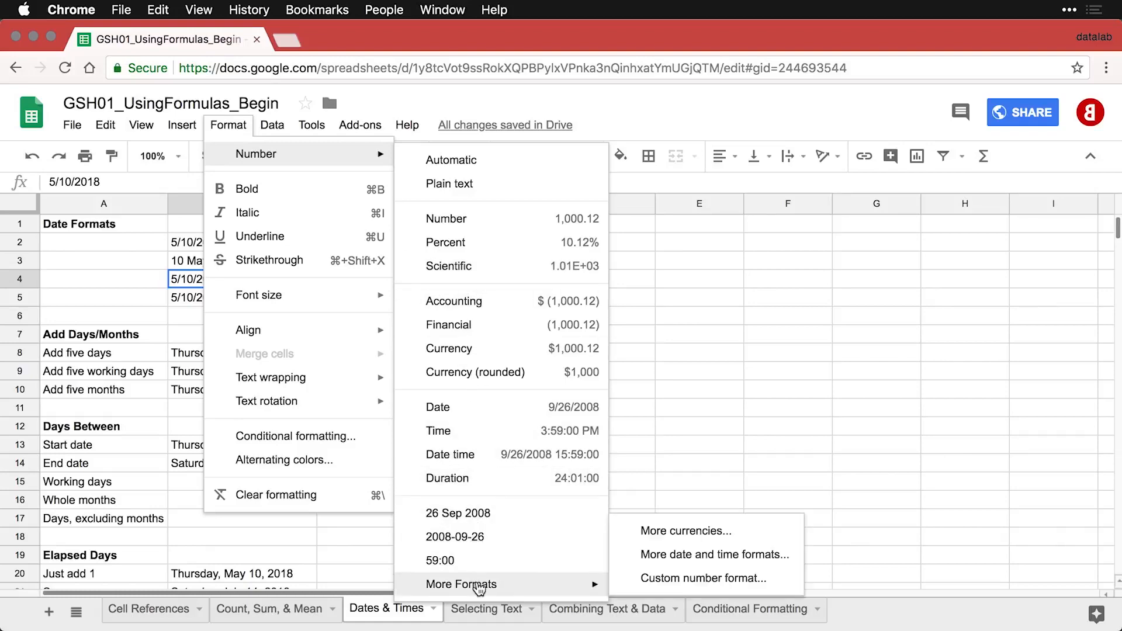
{"action": "left_click", "coordinate": [697, 561]}
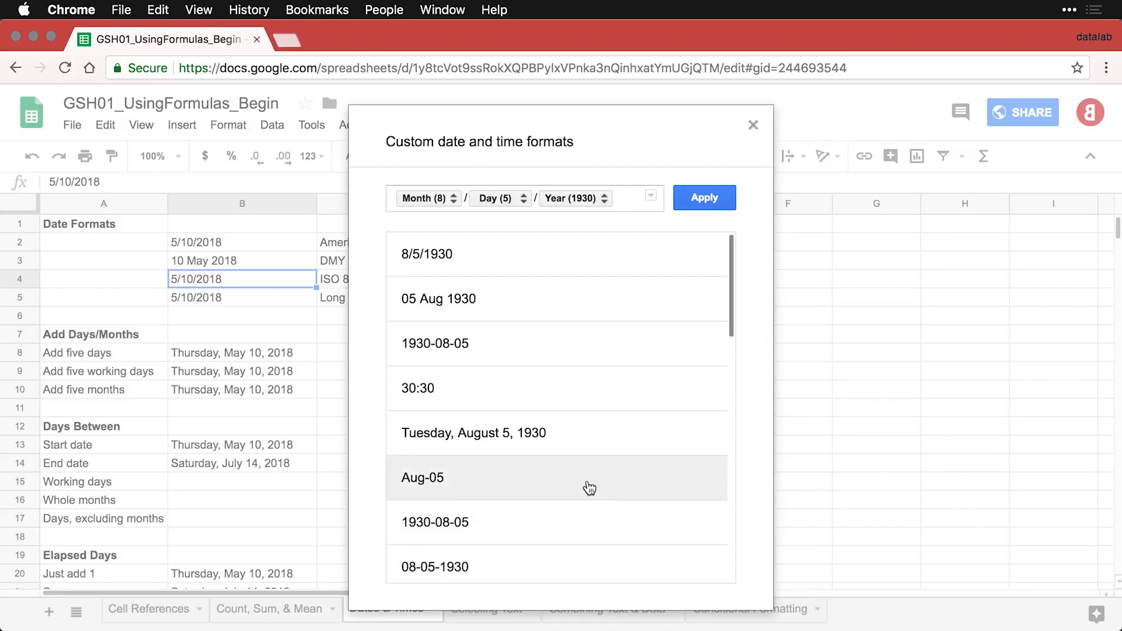
{"action": "scroll", "coordinate": [589, 488], "scroll_direction": "down", "scroll_amount": 2}
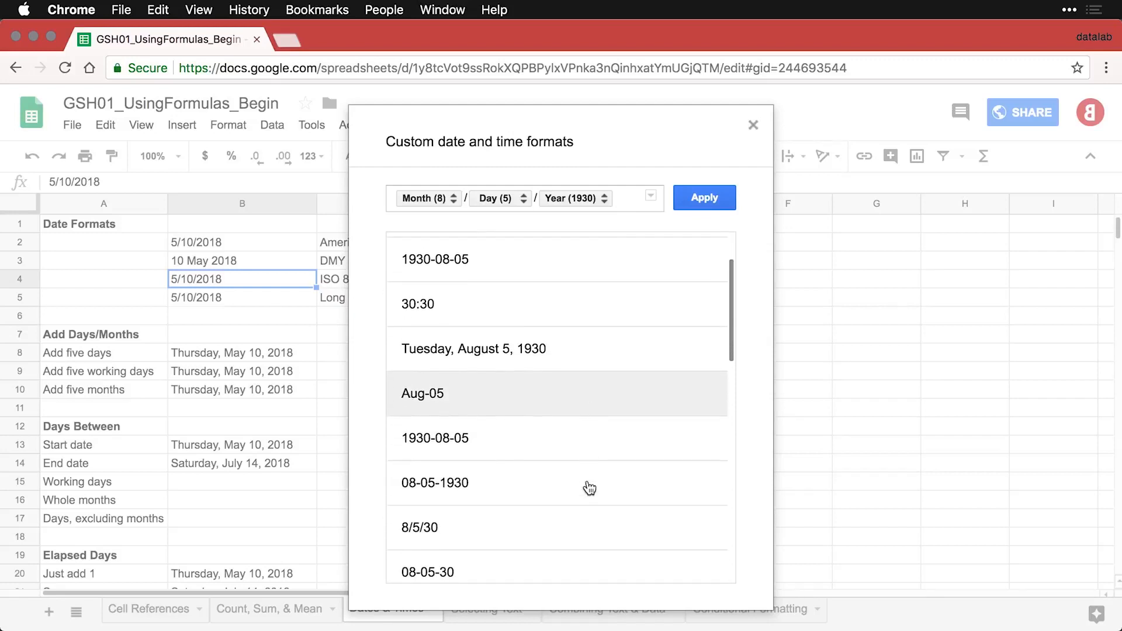
{"action": "left_click", "coordinate": [503, 444]}
{"action": "left_click", "coordinate": [711, 194]}
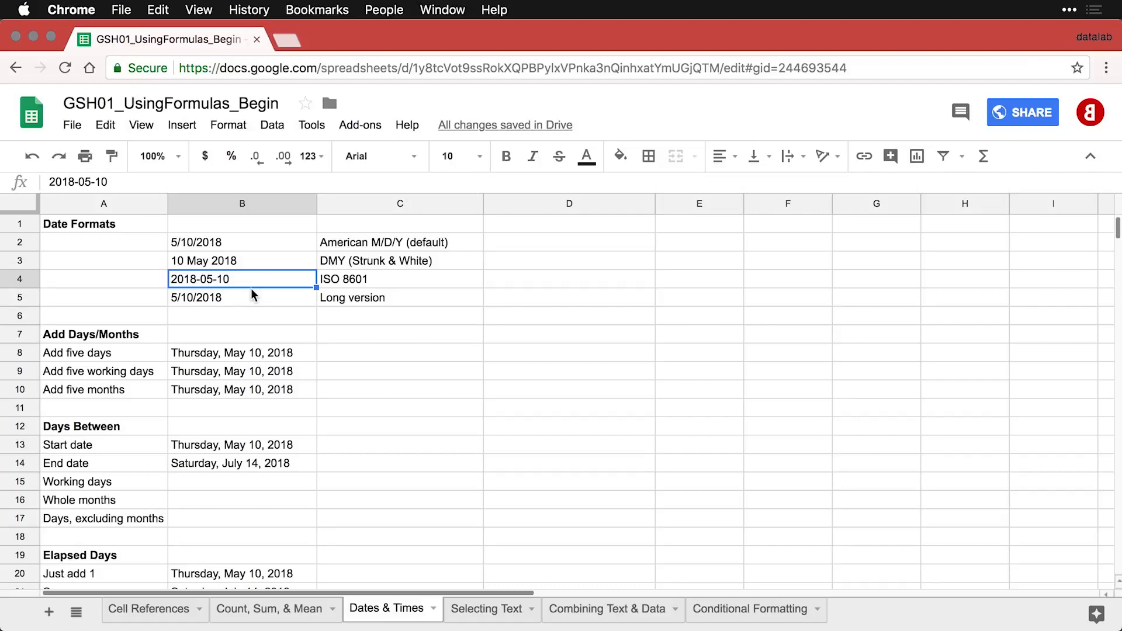
Format the date in B5 as a long date with weekday, using the "Tuesday, August 5, 1930" pattern.
{"action": "left_click", "coordinate": [249, 296]}
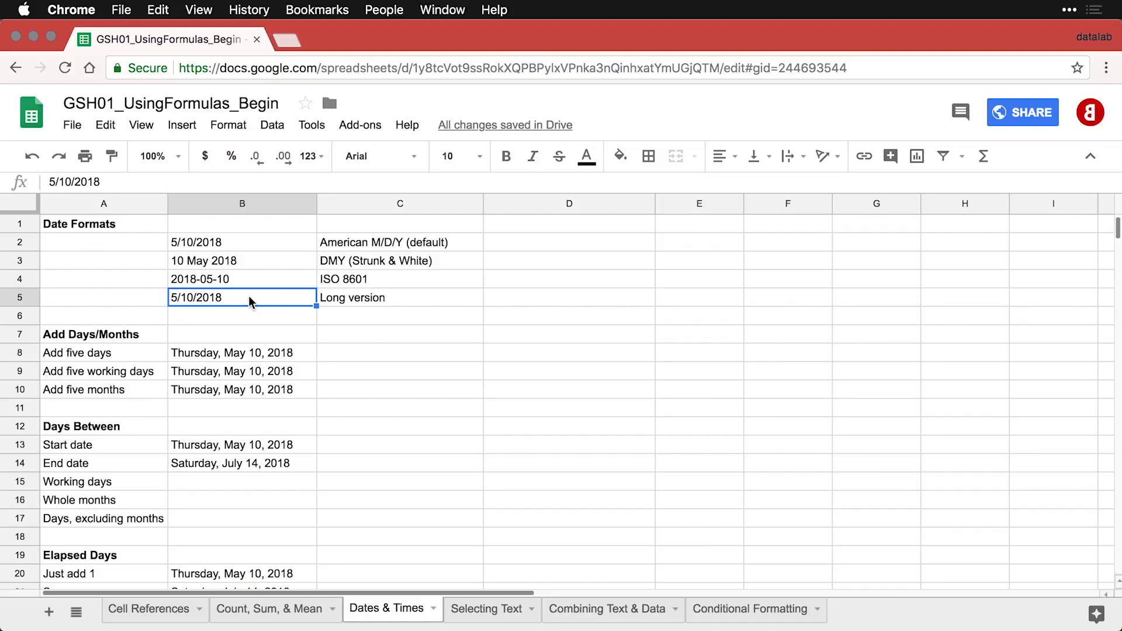
{"action": "left_click", "coordinate": [236, 128]}
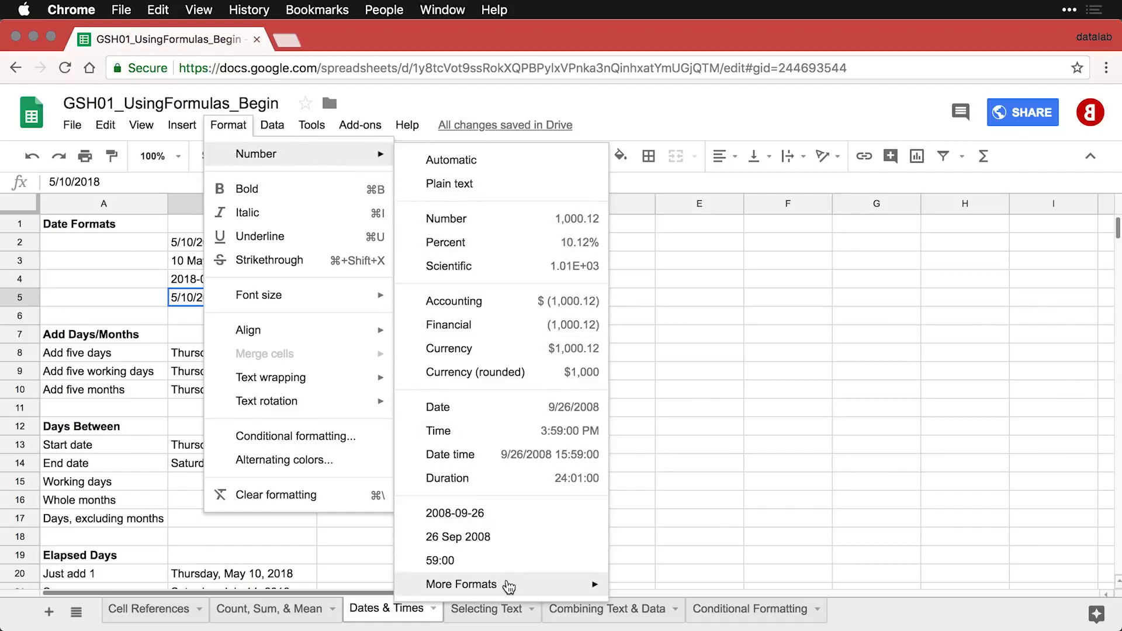
{"action": "mouse_move", "coordinate": [514, 583]}
{"action": "left_click", "coordinate": [714, 555]}
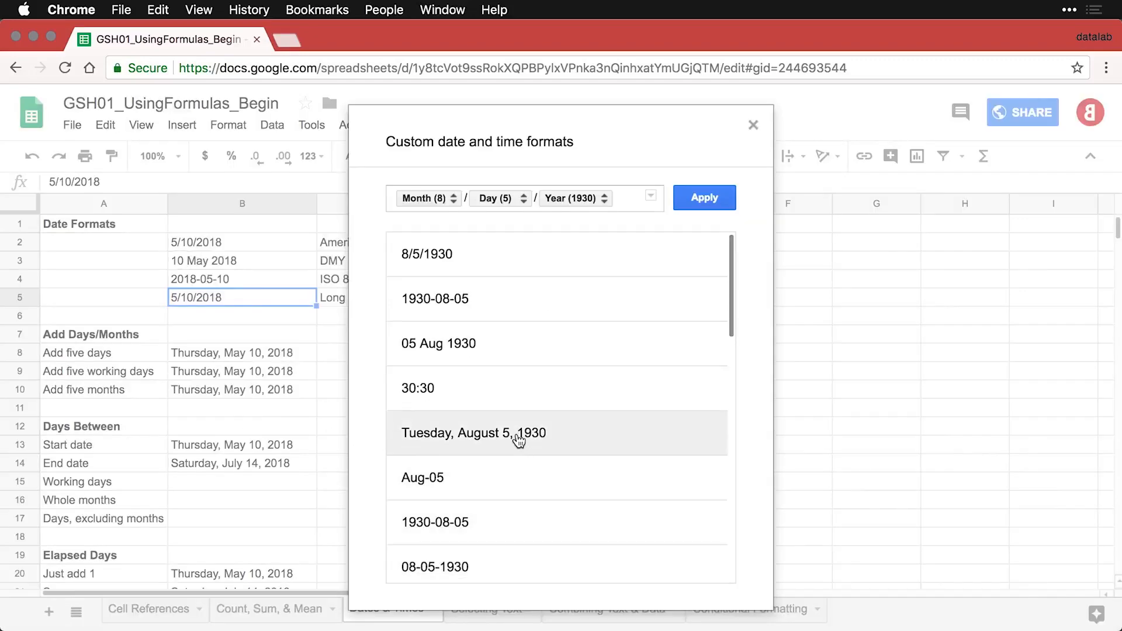
{"action": "left_click", "coordinate": [578, 442]}
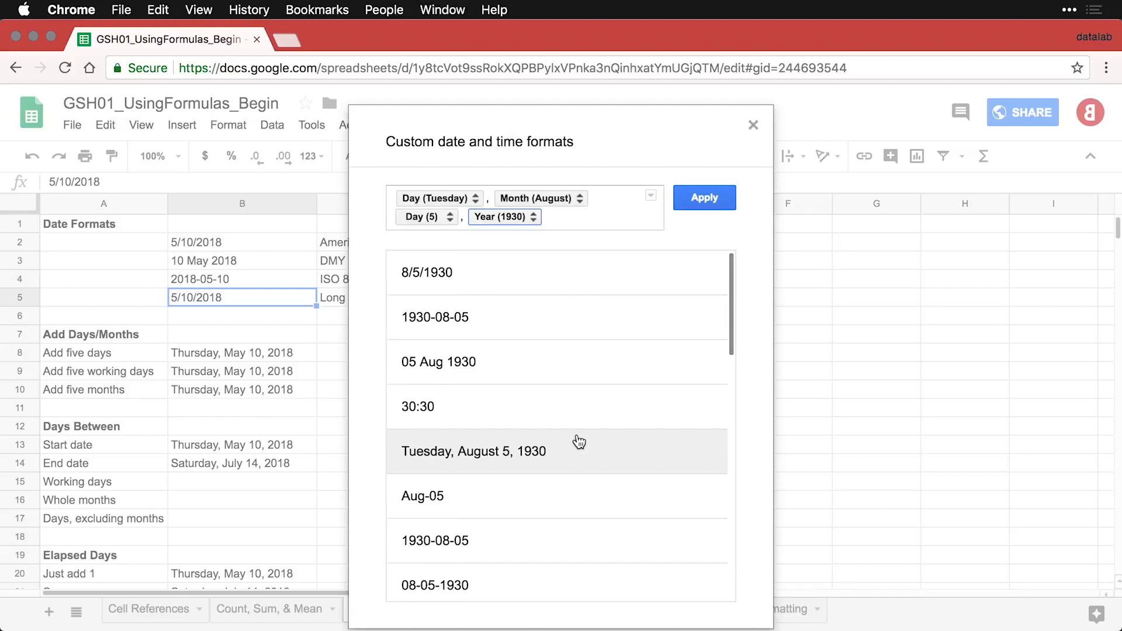
{"action": "left_click", "coordinate": [705, 200]}
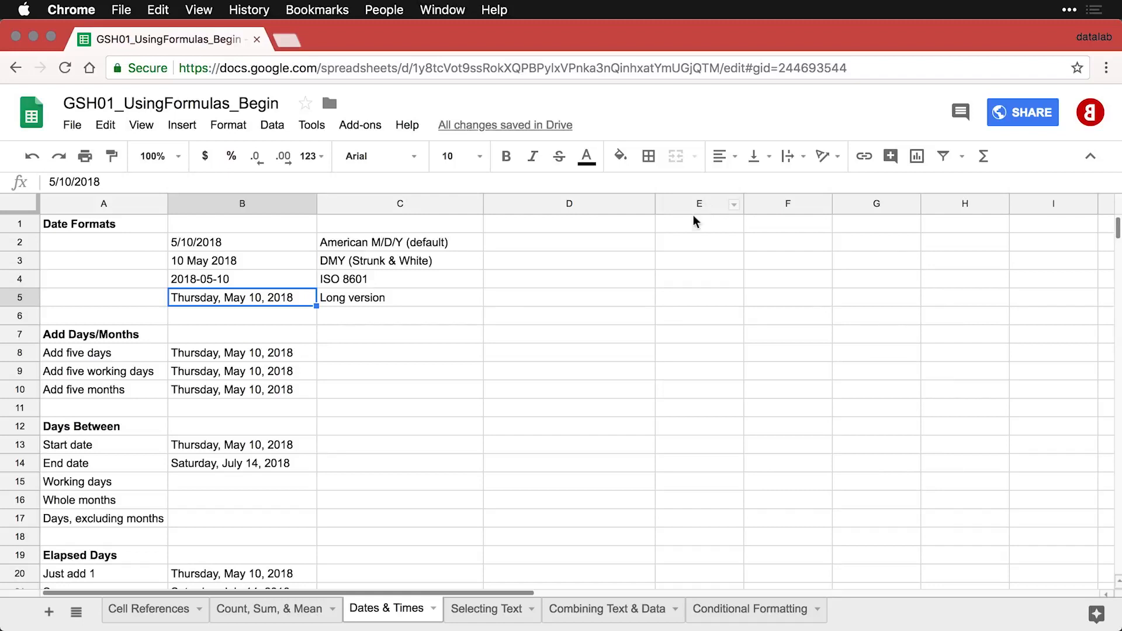
Examine the underlying date value and the date picker of cell B8 in the "Add five days" row.
{"action": "left_click", "coordinate": [390, 357]}
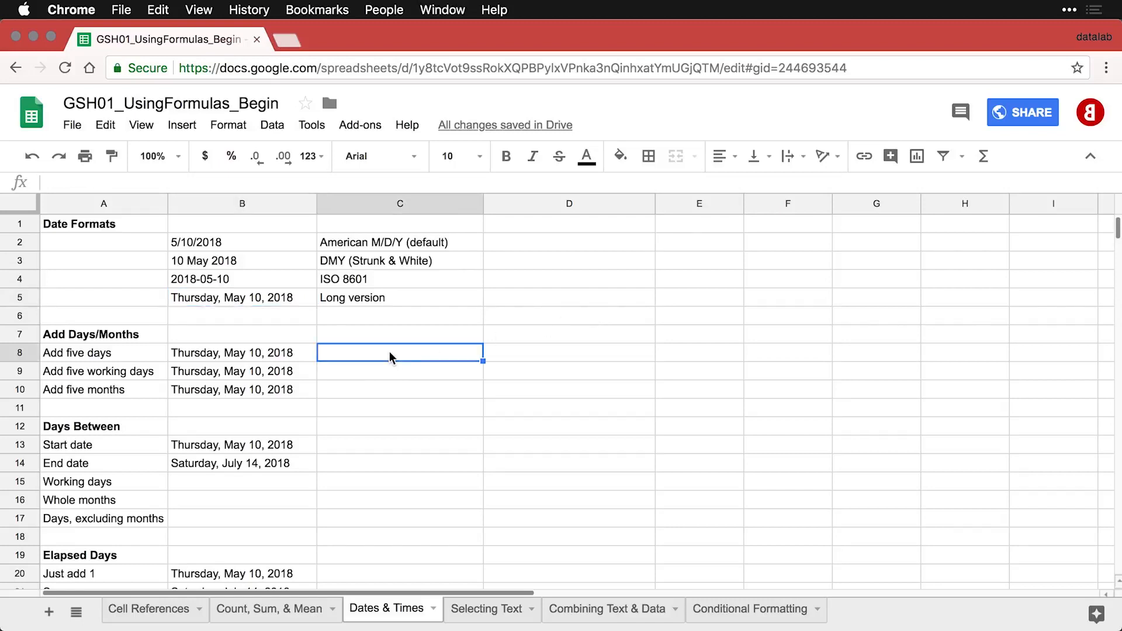
{"action": "key", "text": "Left"}
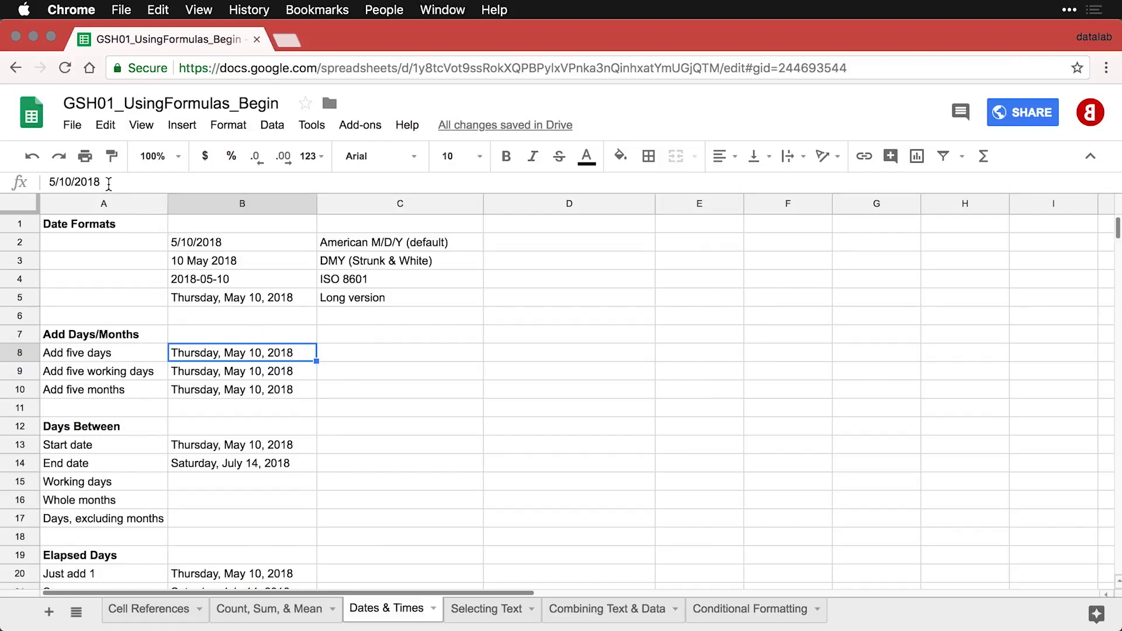
{"action": "double_click", "coordinate": [228, 352]}
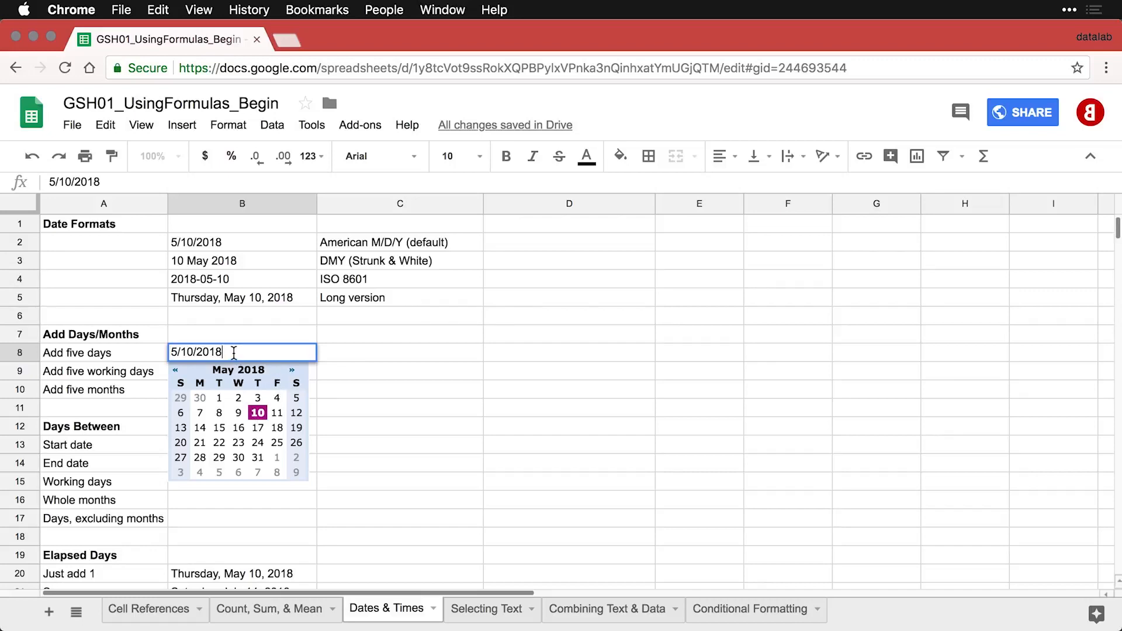
{"action": "key", "text": "Escape"}
{"action": "left_click", "coordinate": [441, 362]}
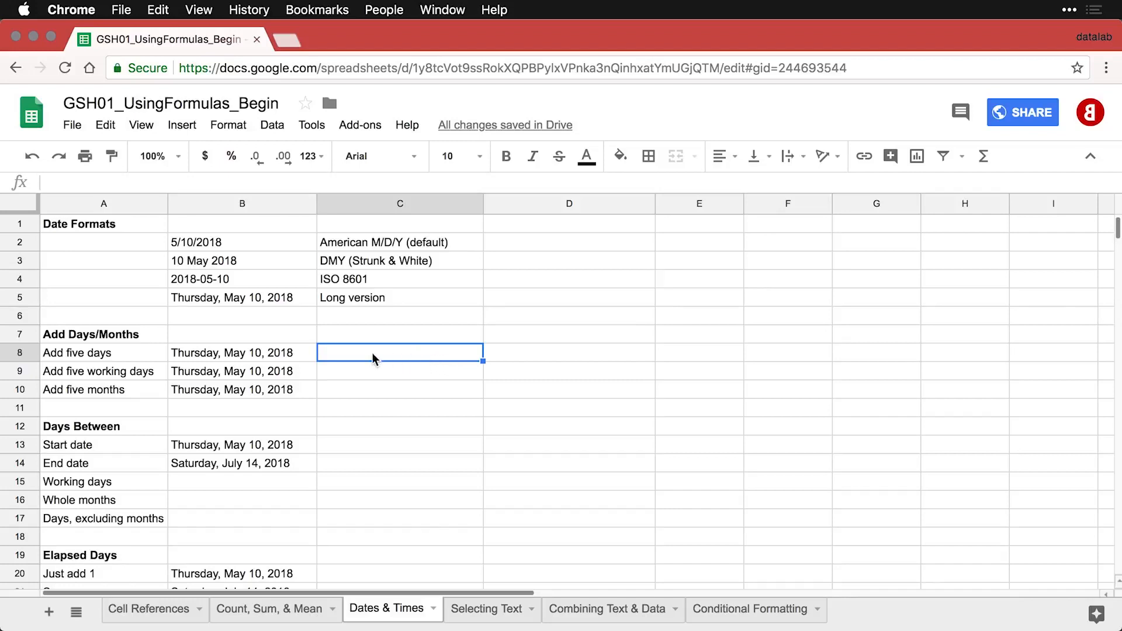
{"action": "left_click", "coordinate": [299, 355]}
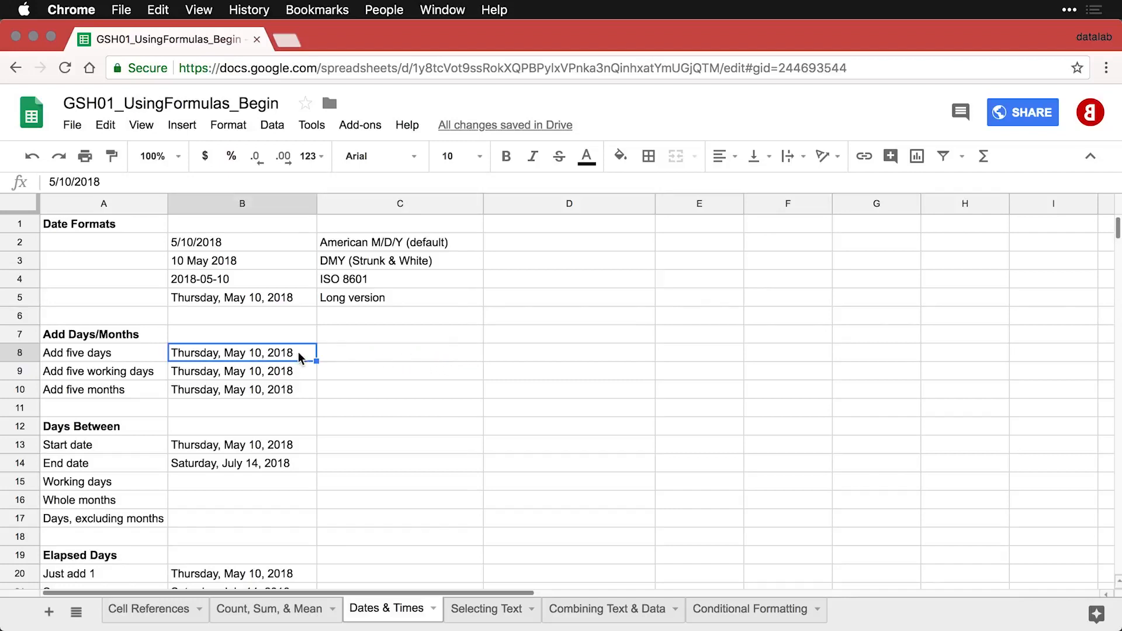
{"action": "double_click", "coordinate": [298, 353]}
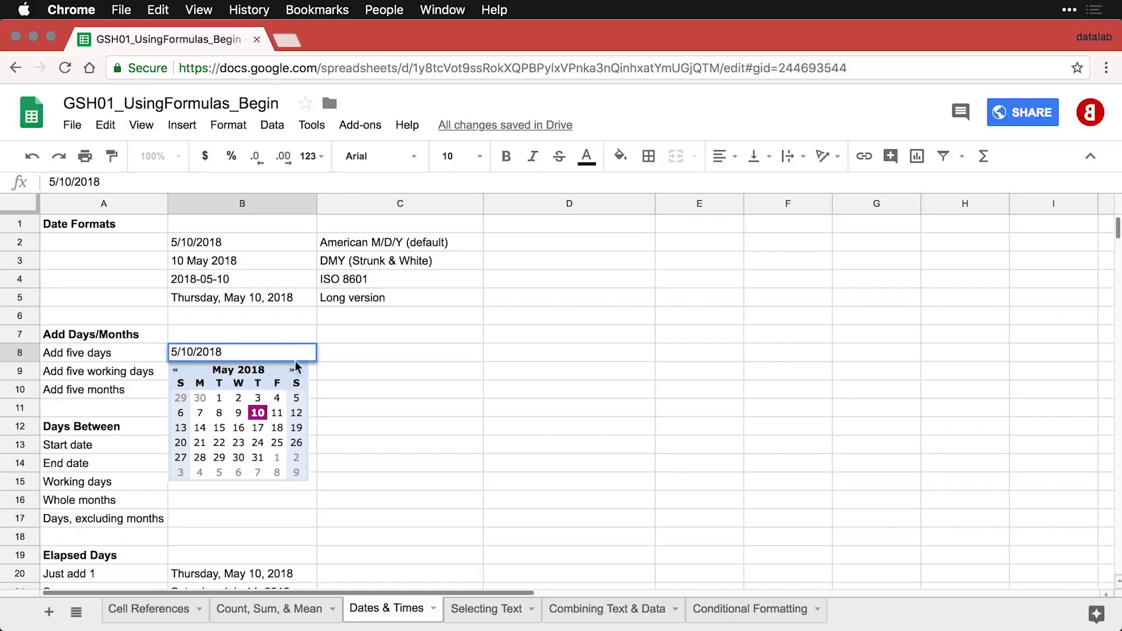
{"action": "key", "text": "Escape"}
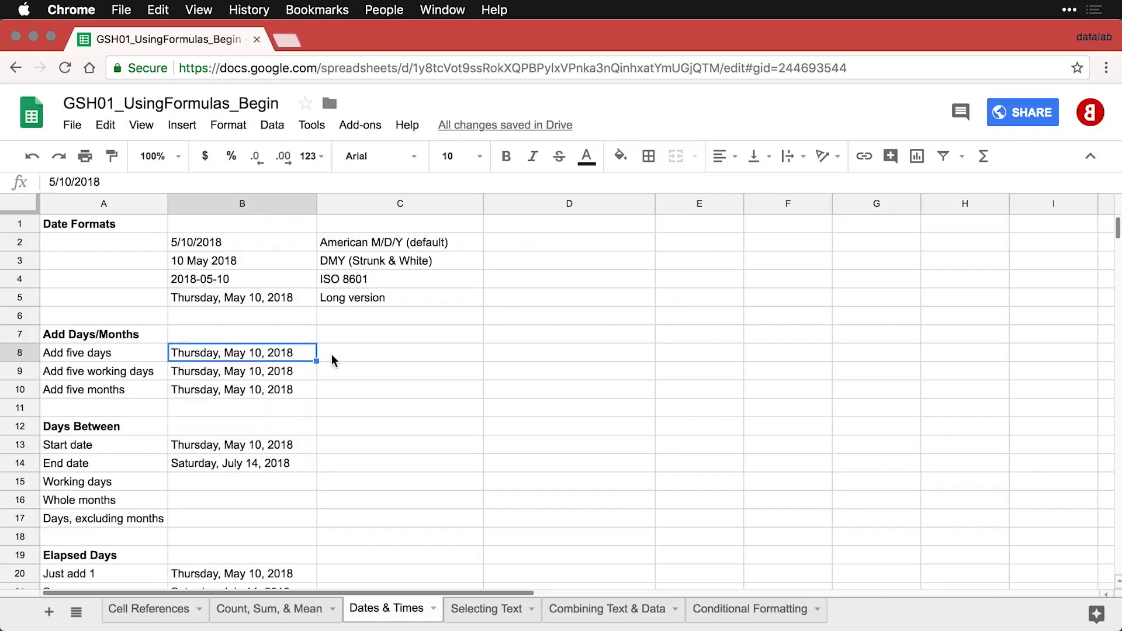
Enter the formula =B8+5 in C8 to add five days to the date, and review it.
{"action": "left_click", "coordinate": [351, 356]}
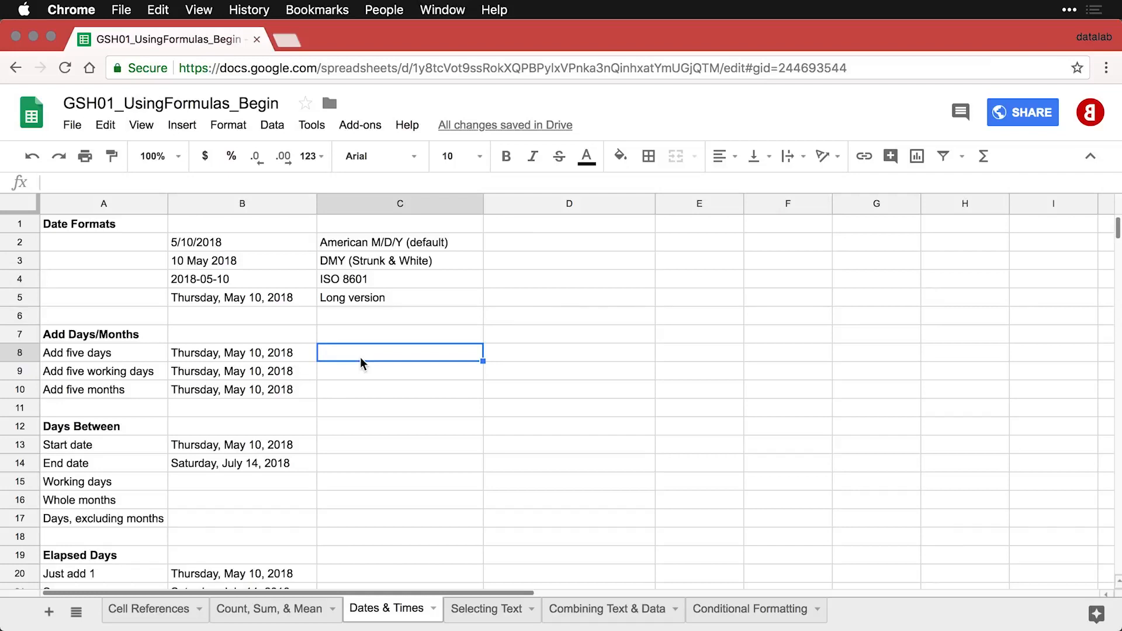
{"action": "type", "text": "=B8+5"}
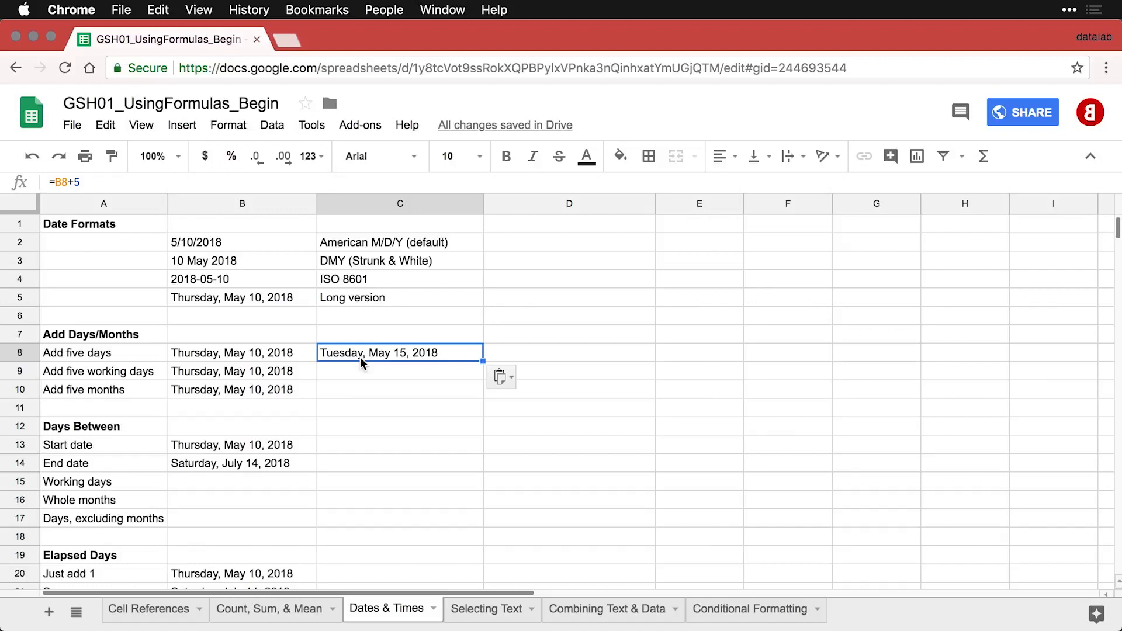
{"action": "key", "text": "Return"}
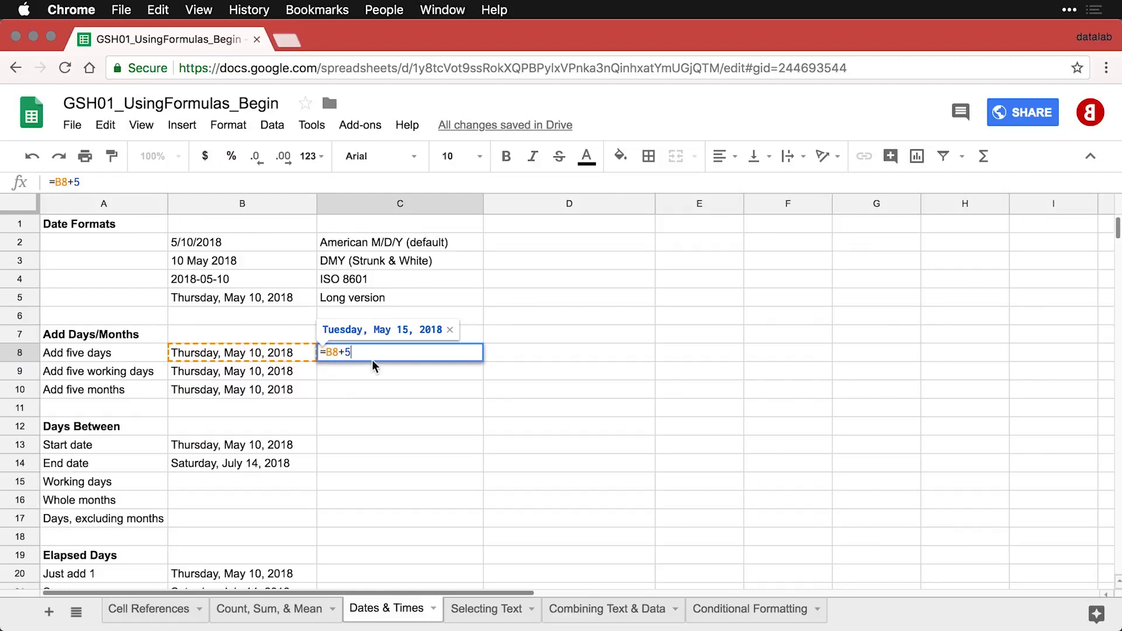
{"action": "key", "text": "Return"}
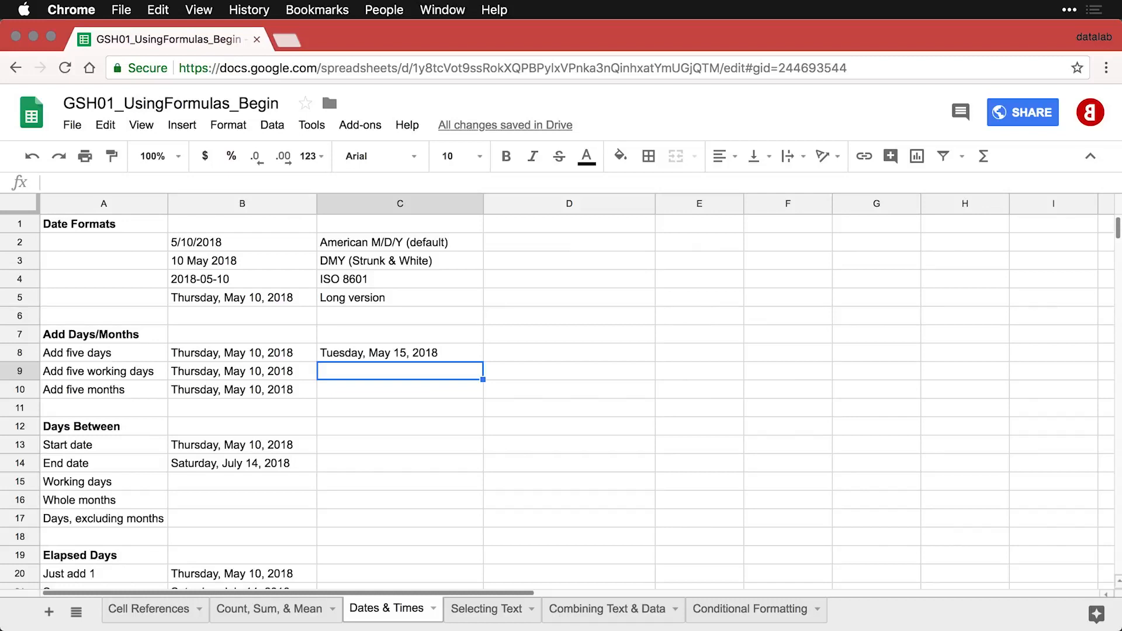
Enter =WORKDAY(B9, 5) in C9 to add five working days to the date, and review the formula.
{"action": "type", "text": "=WORKDAY(B9, 5)"}
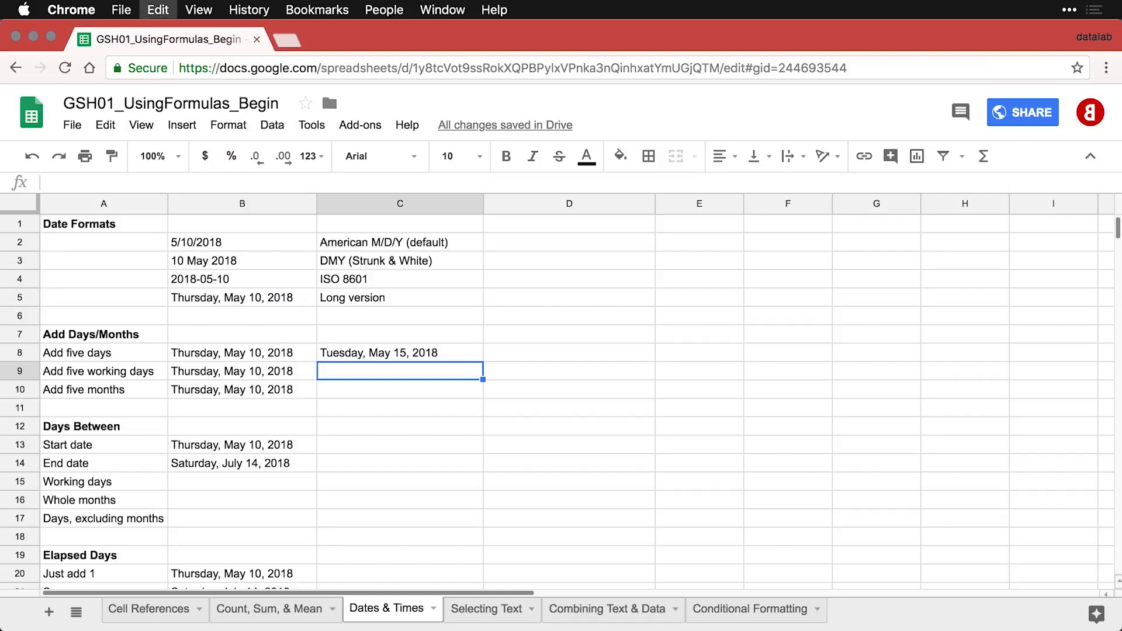
{"action": "double_click", "coordinate": [386, 374]}
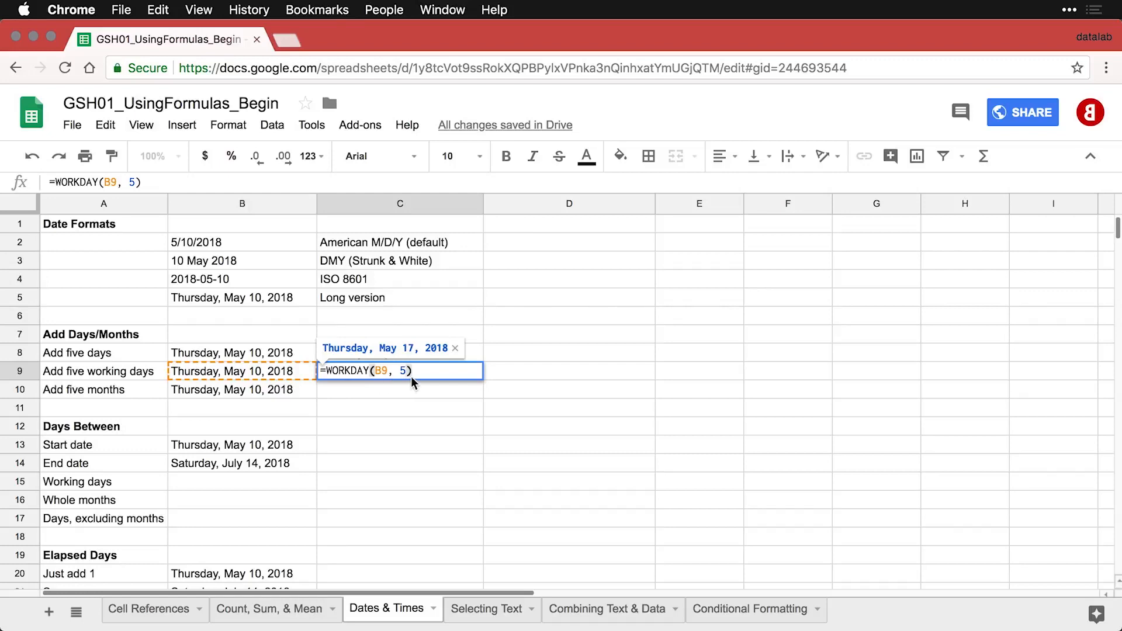
{"action": "key", "text": "Return"}
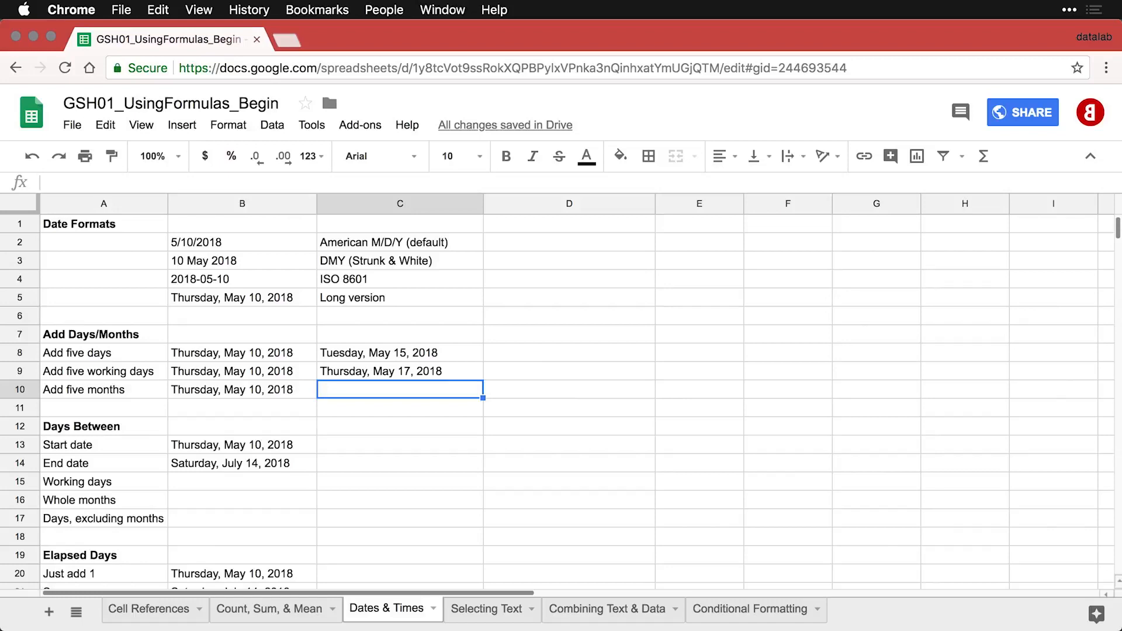
Enter =EDATE(B10, 5) in C10 to add five months to the date, and review the formula.
{"action": "type", "text": "=EDATE(B10, 5)"}
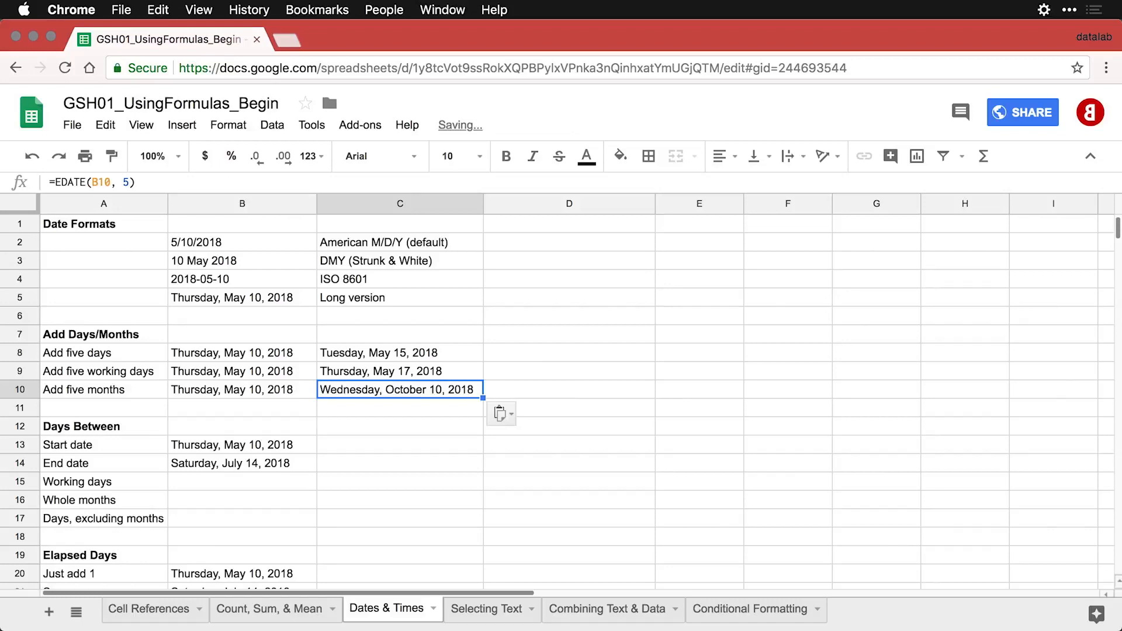
{"action": "double_click", "coordinate": [398, 388]}
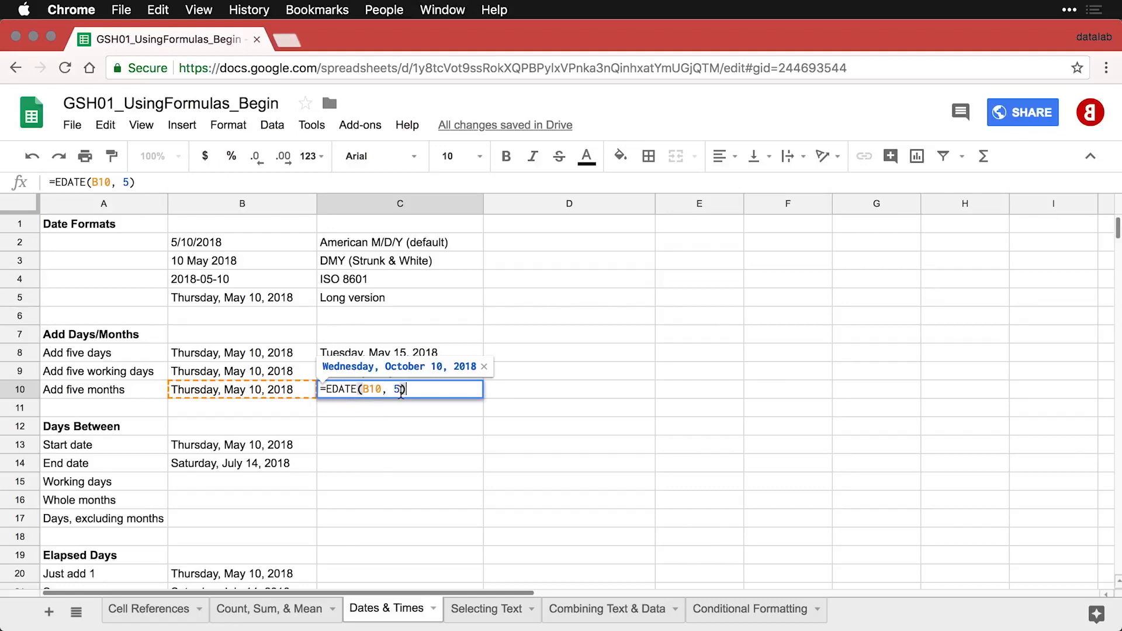
{"action": "key", "text": "Return"}
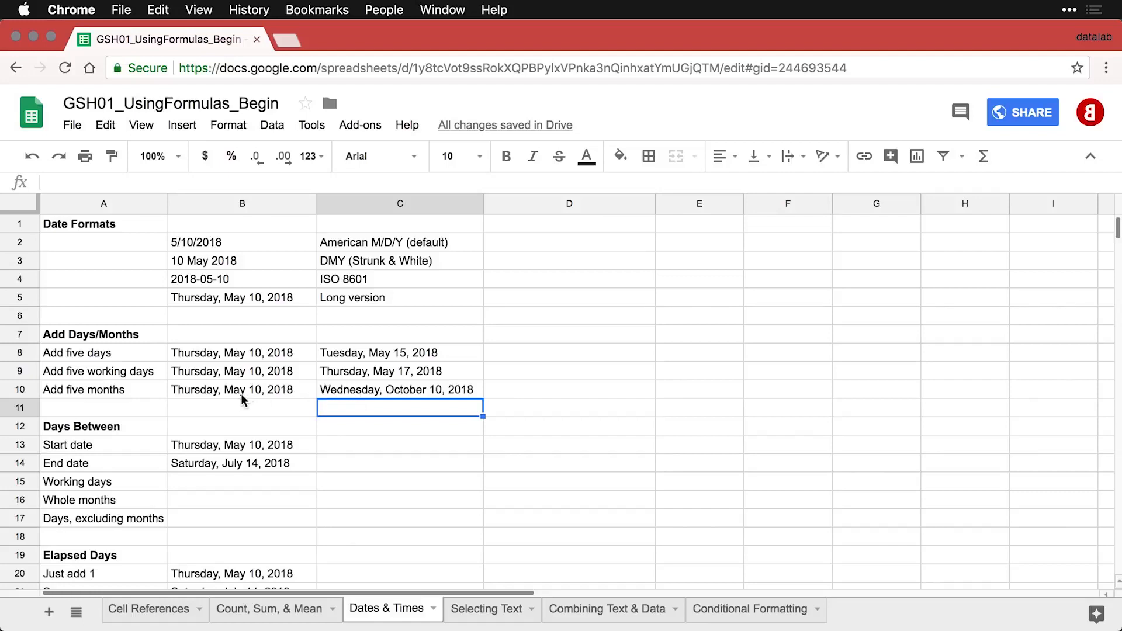
Enter =B14-B13 in C13 to calculate the days between the start and end dates, and review the formula.
{"action": "left_click", "coordinate": [399, 446]}
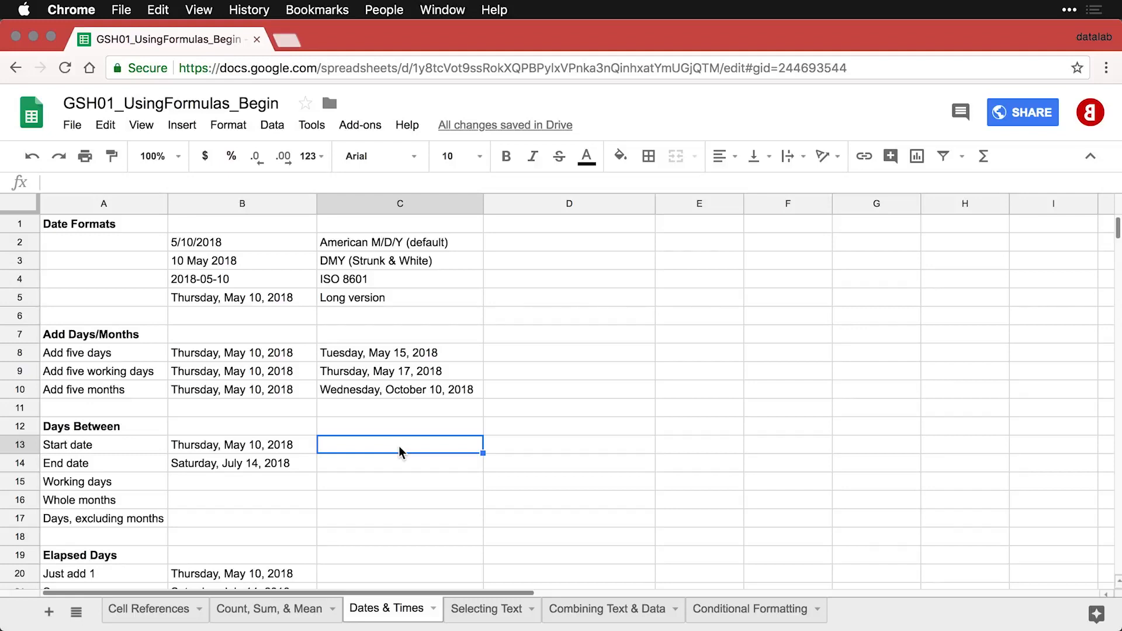
{"action": "left_click", "coordinate": [264, 447]}
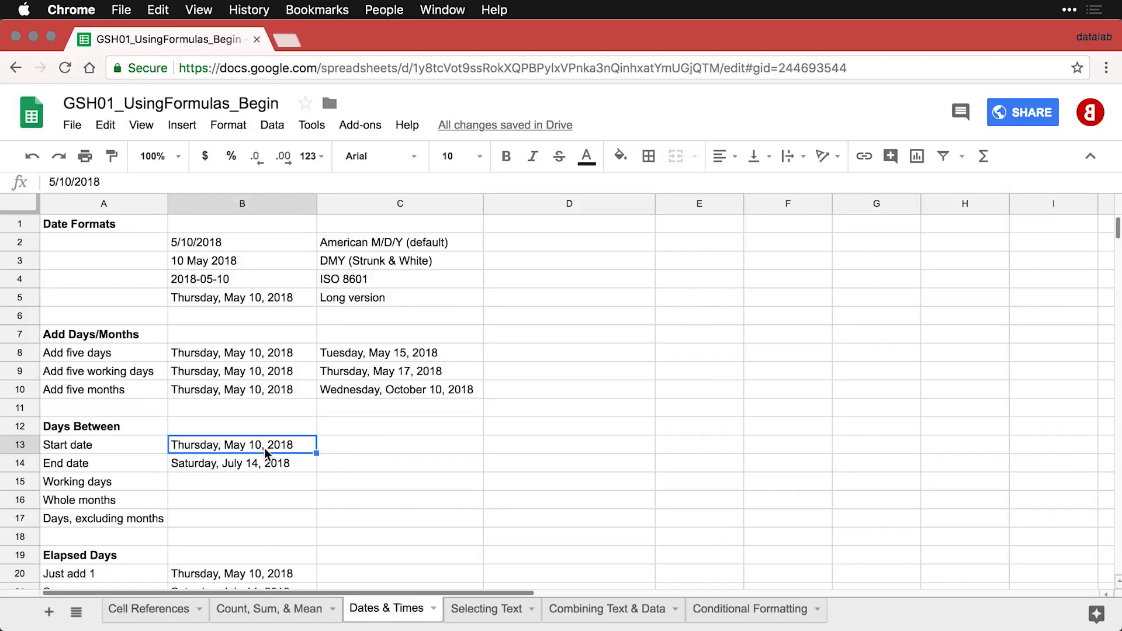
{"action": "left_click", "coordinate": [275, 464]}
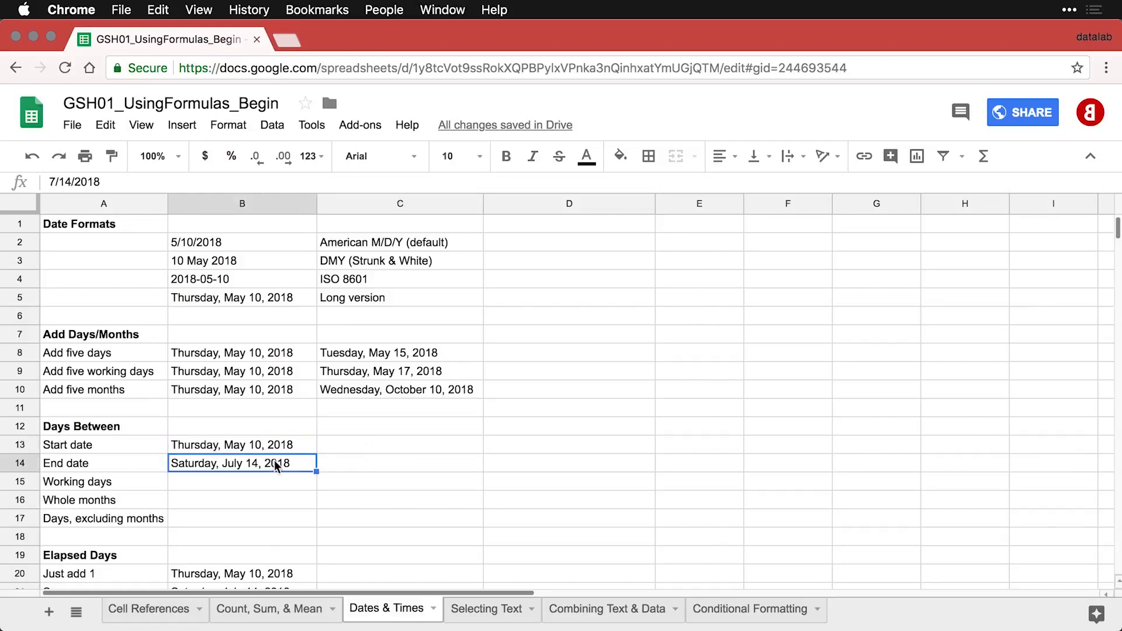
{"action": "left_click", "coordinate": [354, 448]}
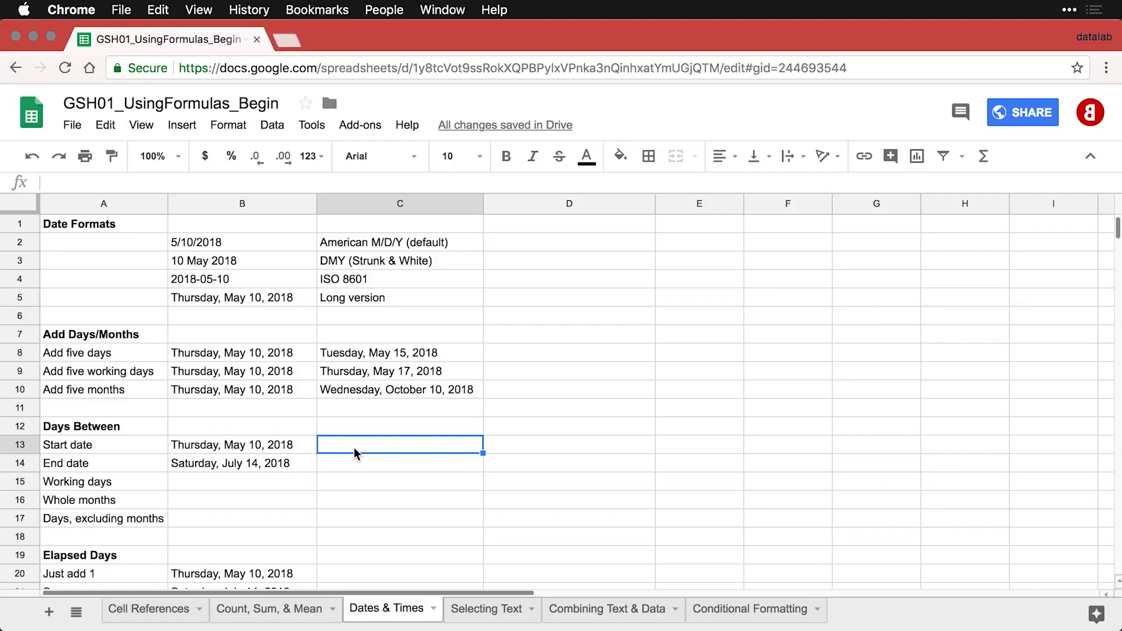
{"action": "type", "text": "=B14-B13"}
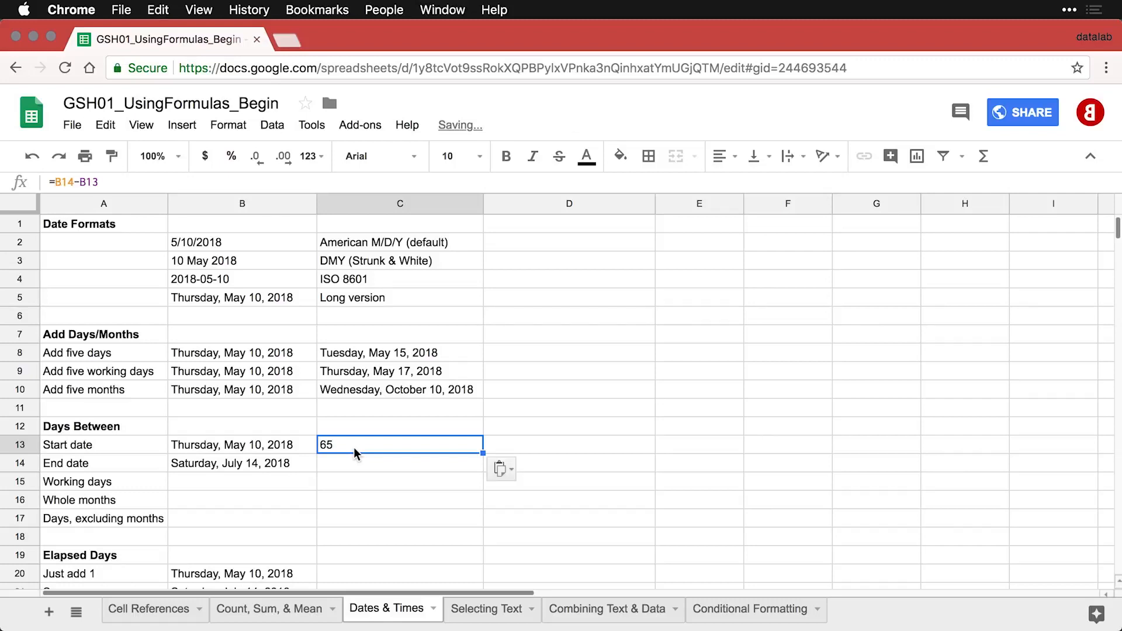
{"action": "double_click", "coordinate": [353, 447]}
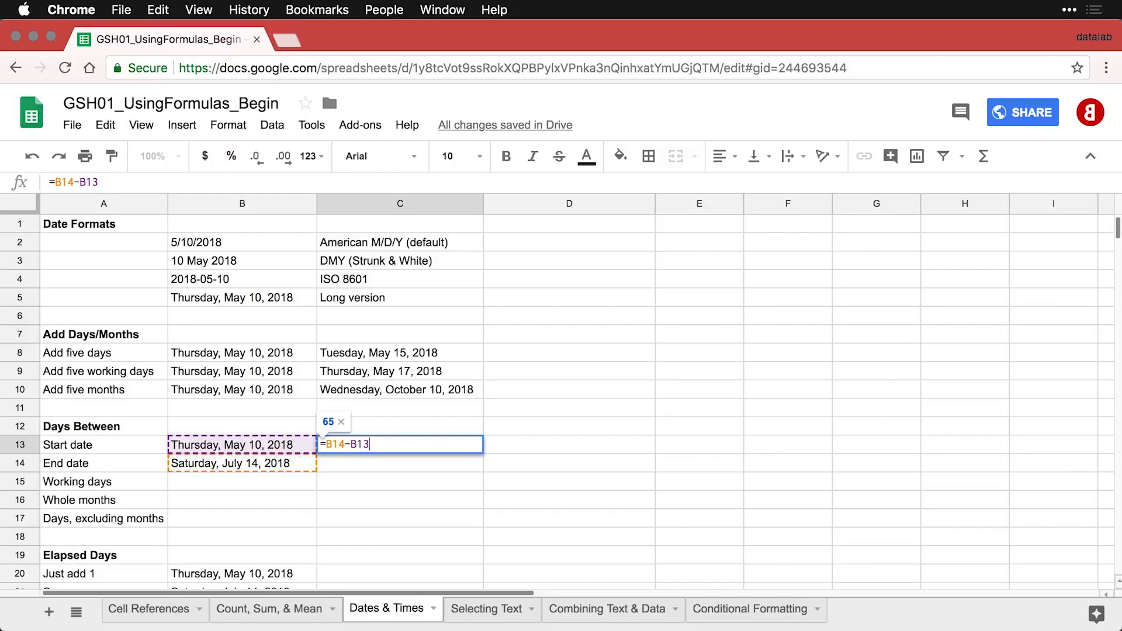
{"action": "key", "text": "Return"}
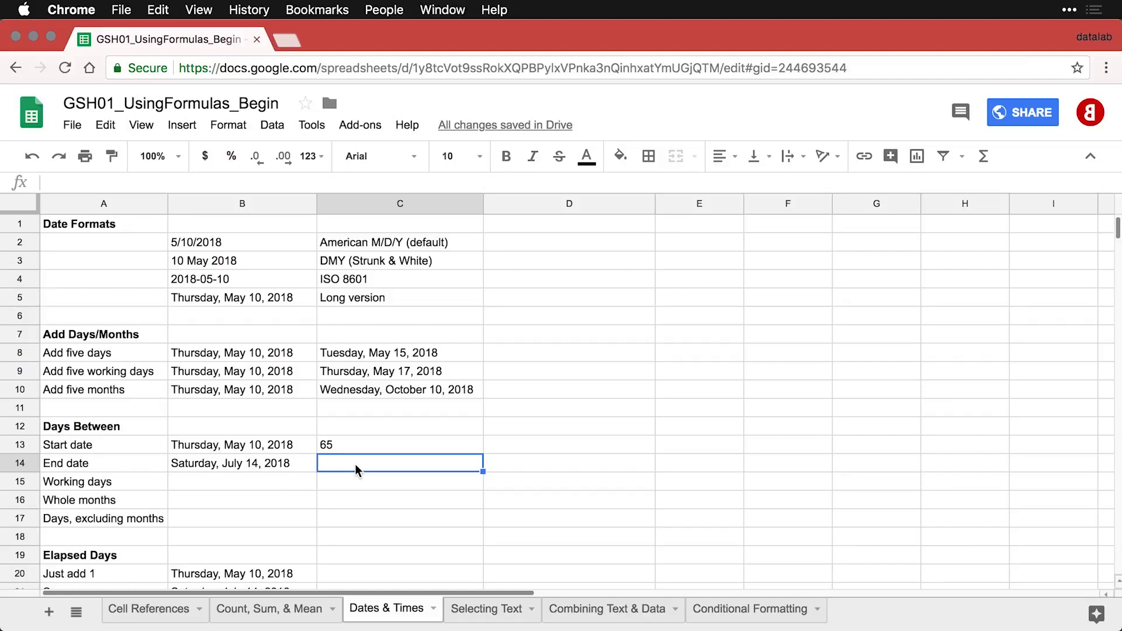
Enter =DAYS(B14,B13) in C14 to calculate the same day difference with the DAYS function, and review it.
{"action": "type", "text": "=DAYS(B14,B13)"}
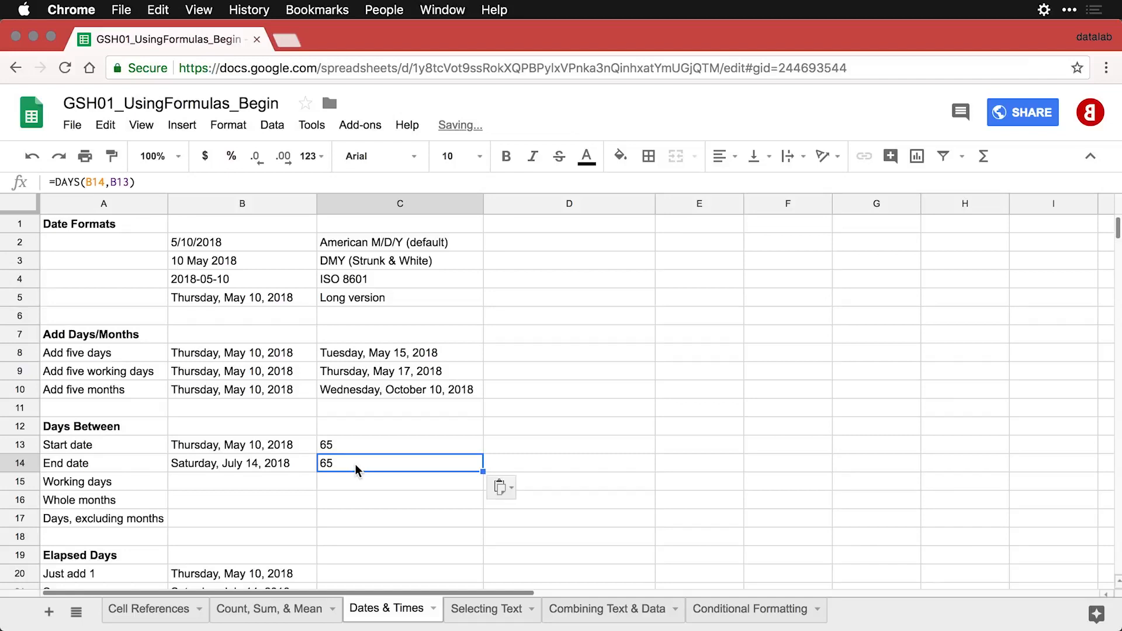
{"action": "double_click", "coordinate": [355, 464]}
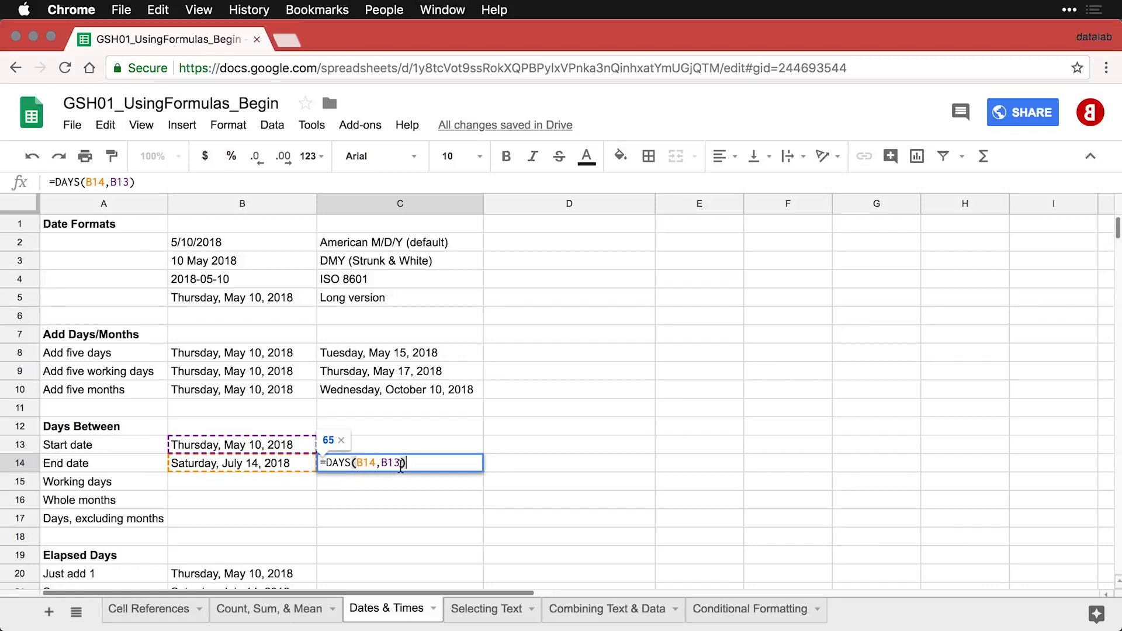
{"action": "key", "text": "Return"}
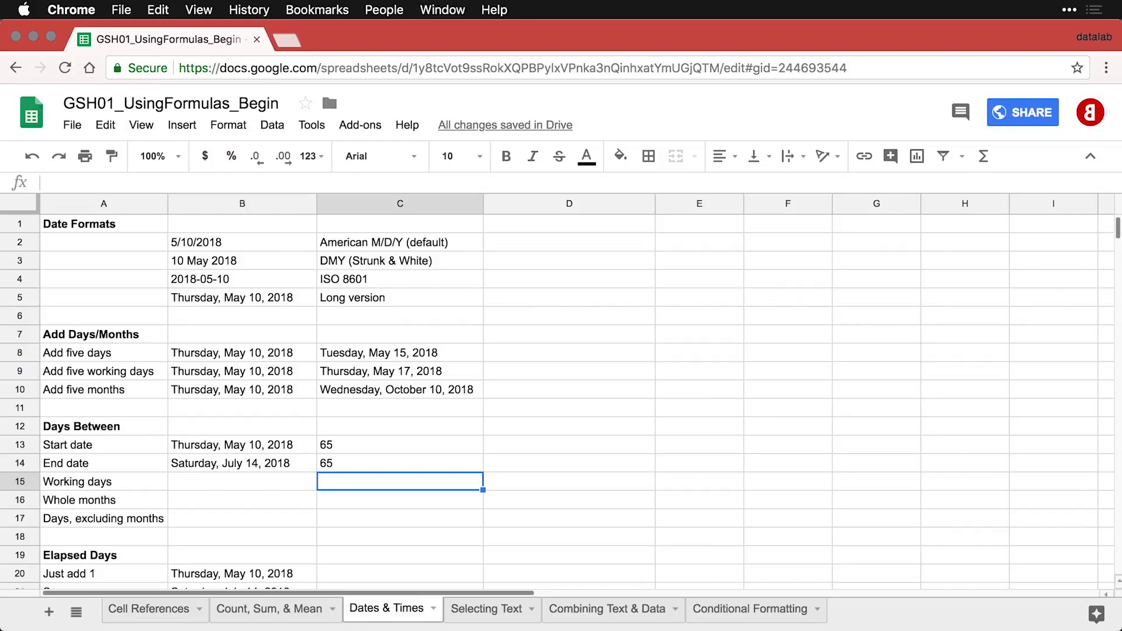
Enter =NETWORKDAYS(B13,B14) in C15 to count the working days between the two dates, and review the formula.
{"action": "type", "text": "=NETWORKDAYS(B13,B14)"}
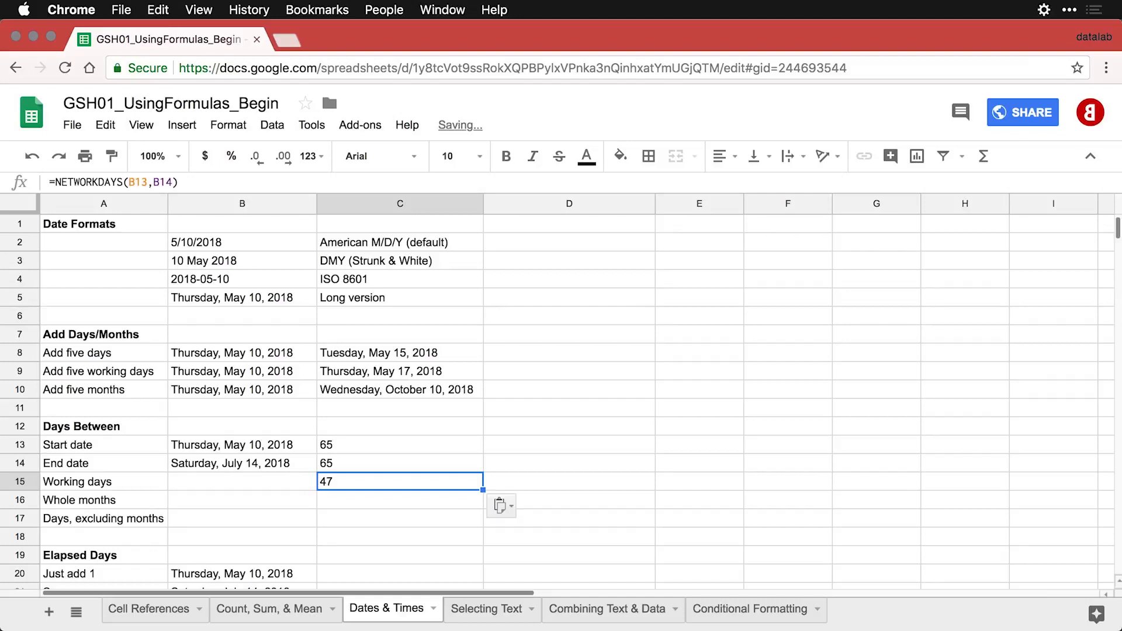
{"action": "double_click", "coordinate": [398, 486]}
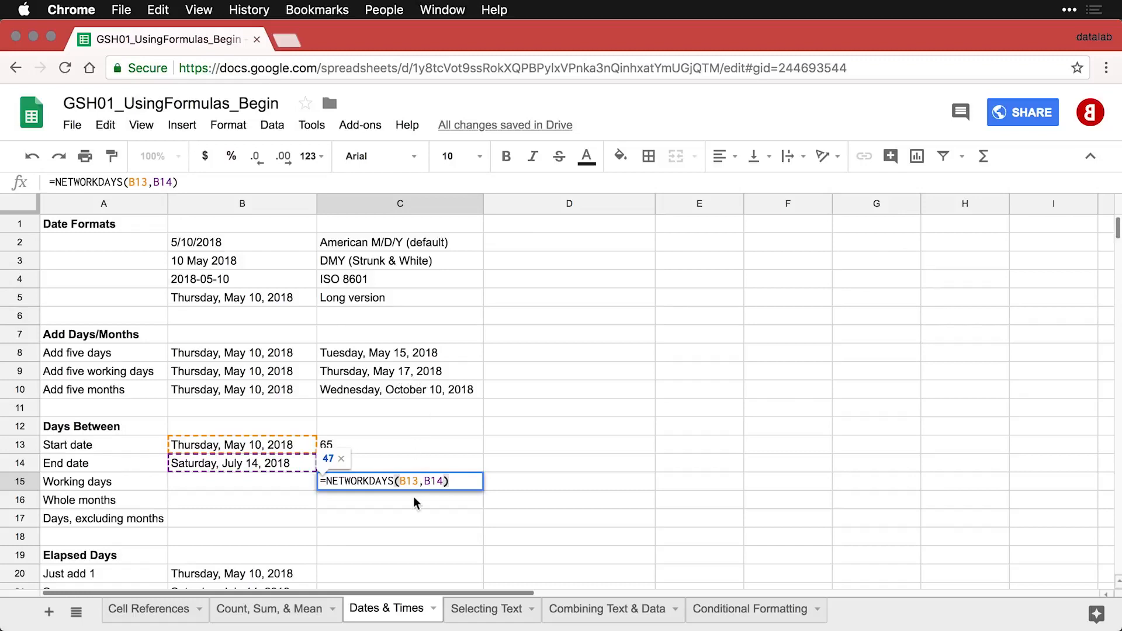
{"action": "key", "text": "Return"}
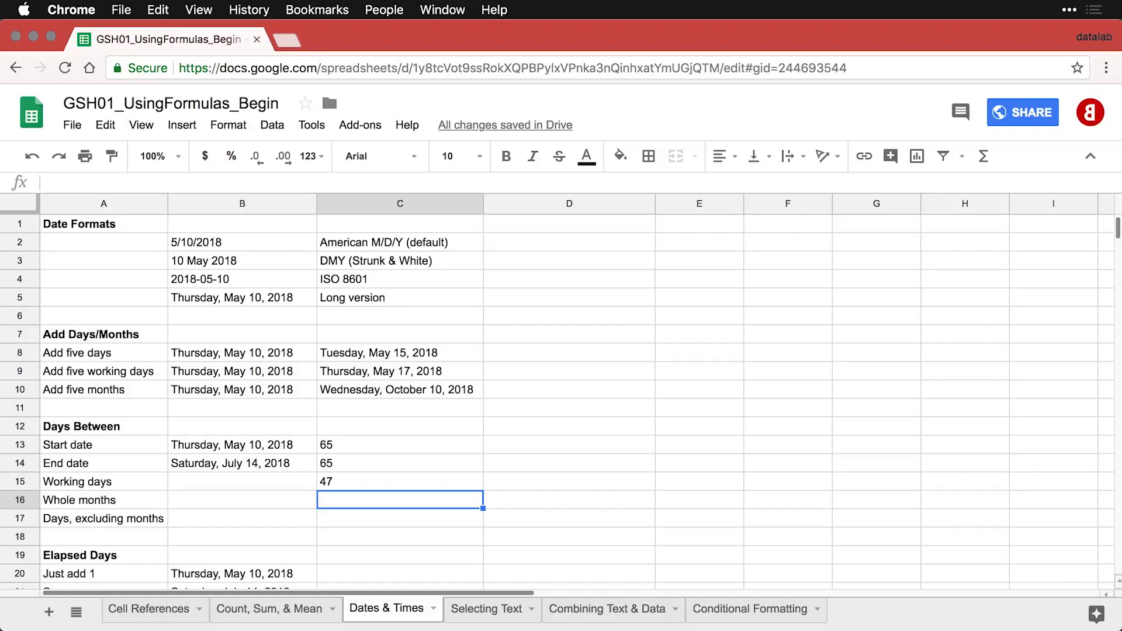
Enter =DATEDIF(B13,B14,"M") in C16 to count the whole months between the two dates, and review the formula.
{"action": "type", "text": "=DATEDIF(B13,B14,\"M\")"}
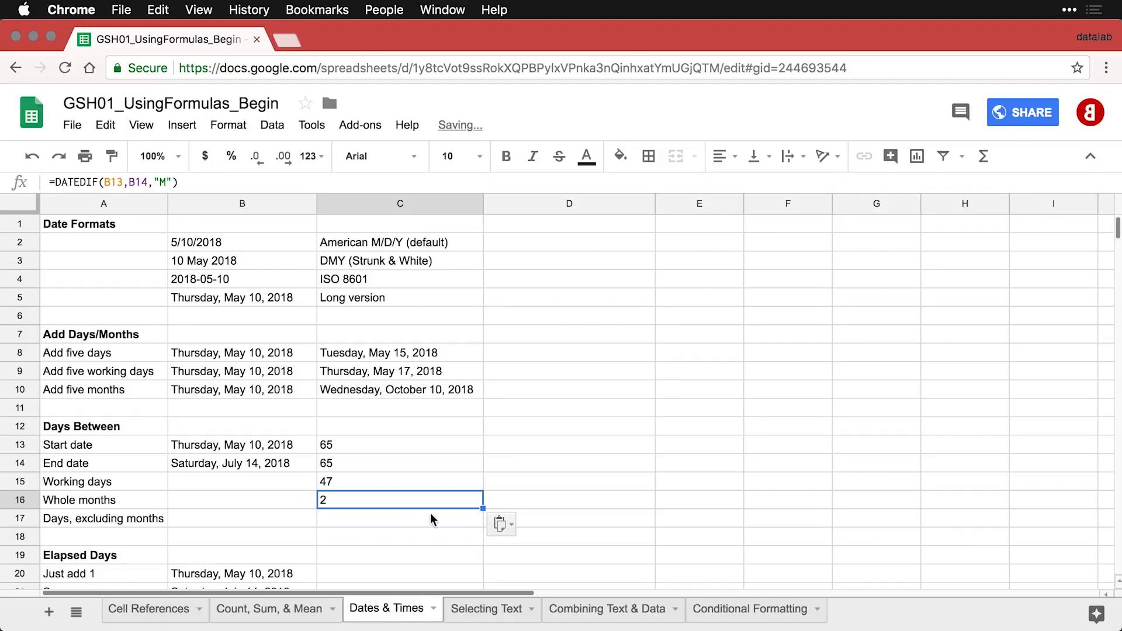
{"action": "double_click", "coordinate": [395, 497]}
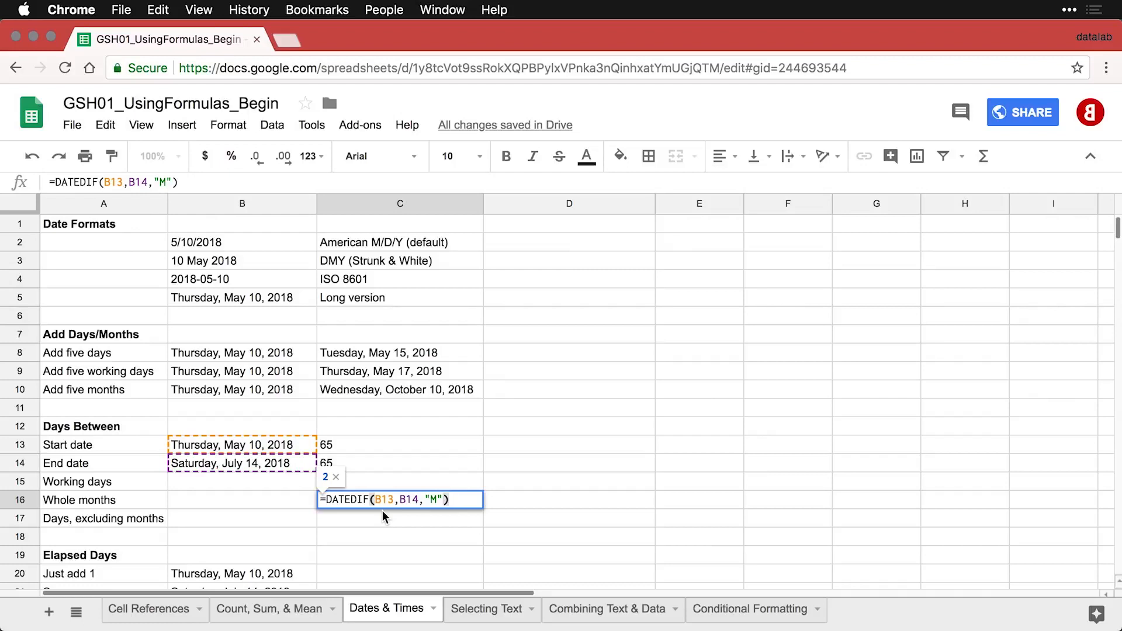
{"action": "key", "text": "Return"}
{"action": "left_click", "coordinate": [416, 501]}
{"action": "key", "text": "Return"}
{"action": "key", "text": "Return"}
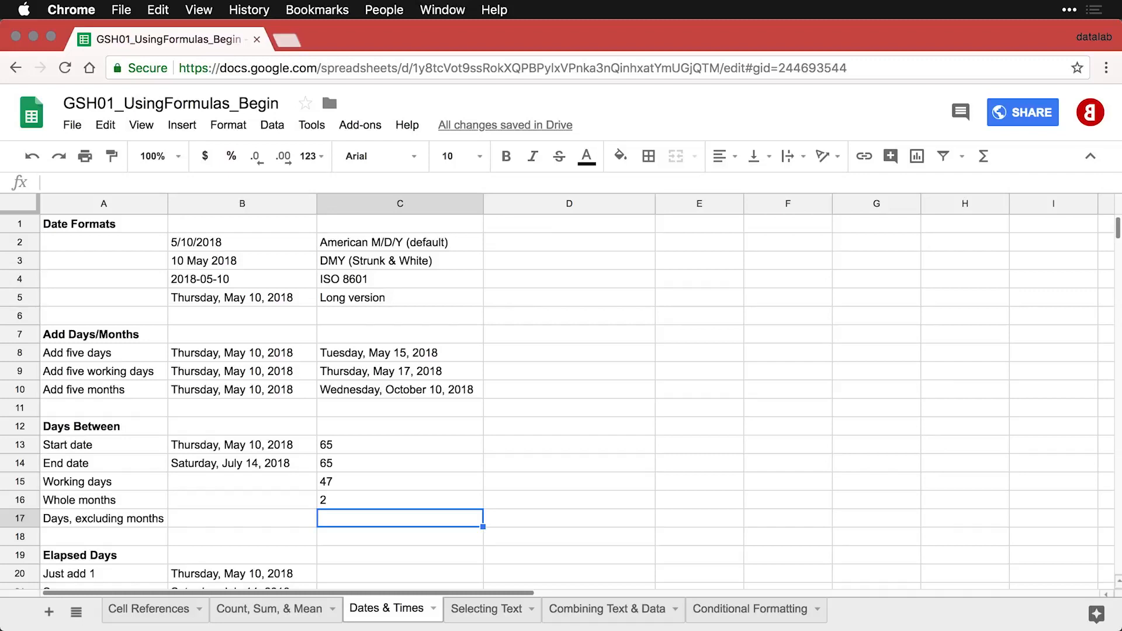
Enter =DATEDIF(B13,B14,"MD") in C17 to count the days excluding whole months, and review the formula.
{"action": "type", "text": "=DATEDIF(B13,B14,\"MD\")"}
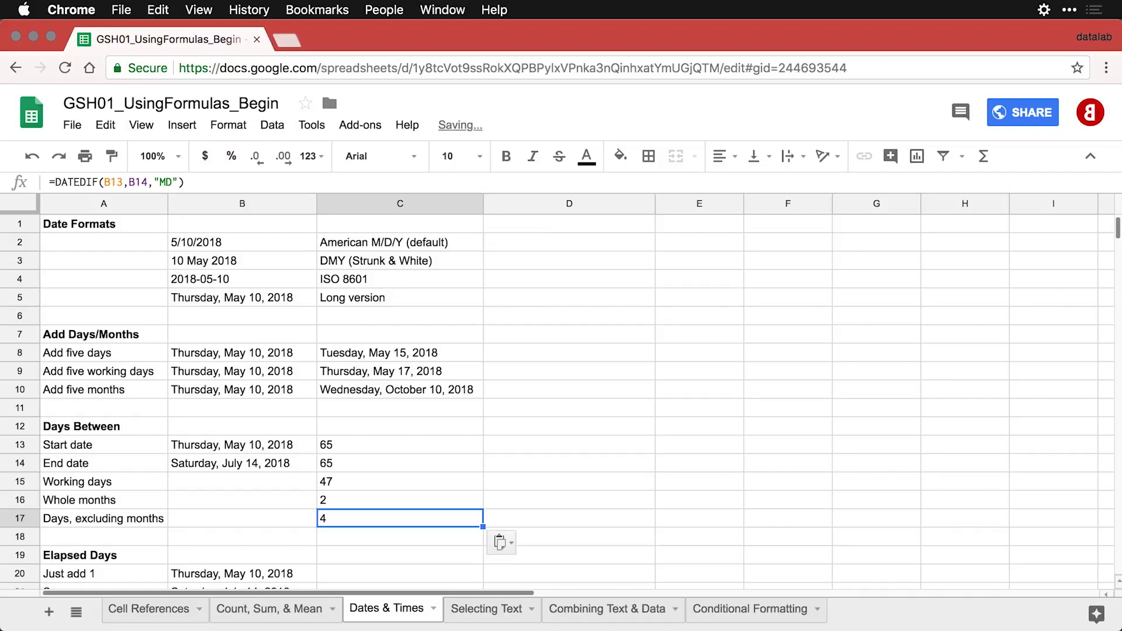
{"action": "double_click", "coordinate": [457, 519]}
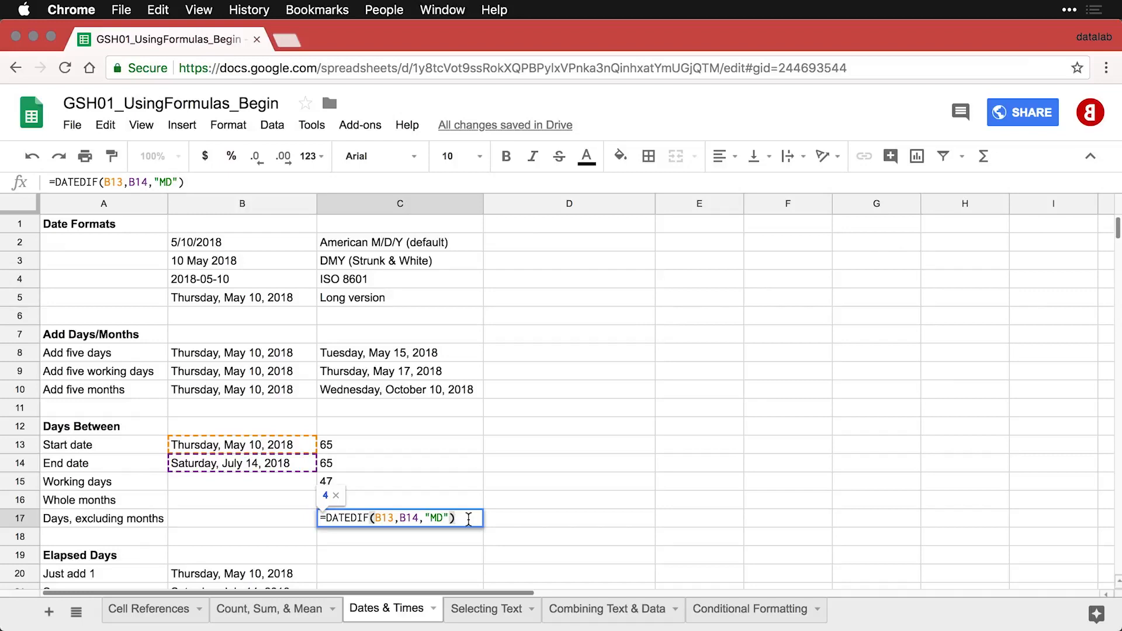
{"action": "key", "text": "Return"}
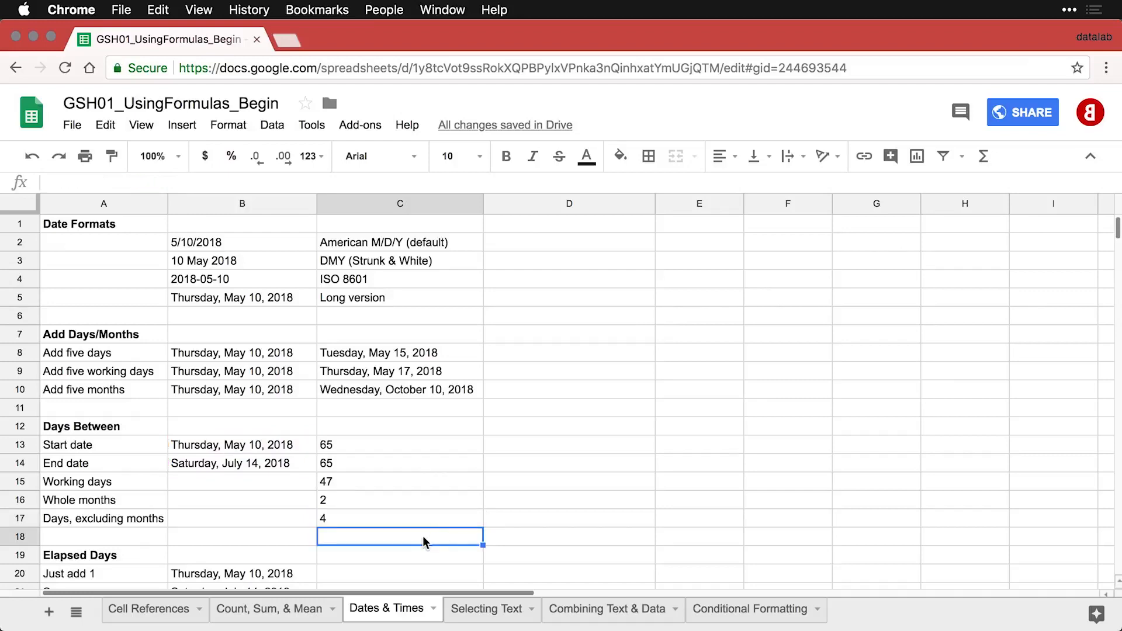
Enter =B21-B20+1 in C20 of the Elapsed Days section to count days inclusively, and review the formula.
{"action": "scroll", "coordinate": [424, 541], "scroll_direction": "down", "scroll_amount": 3}
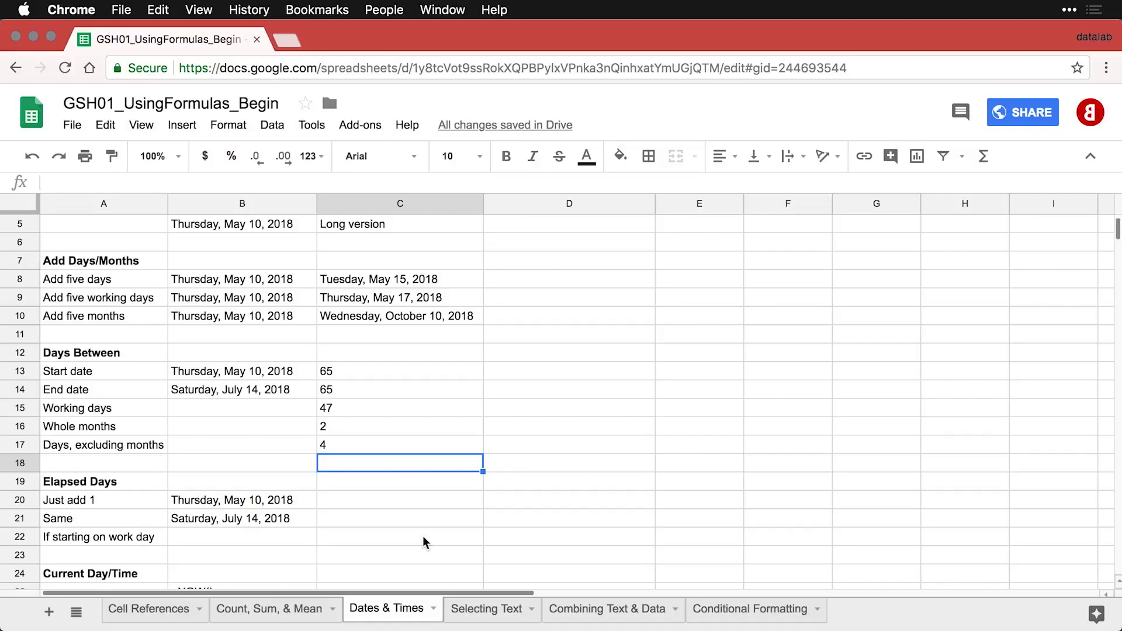
{"action": "scroll", "coordinate": [424, 538], "scroll_direction": "down", "scroll_amount": 6}
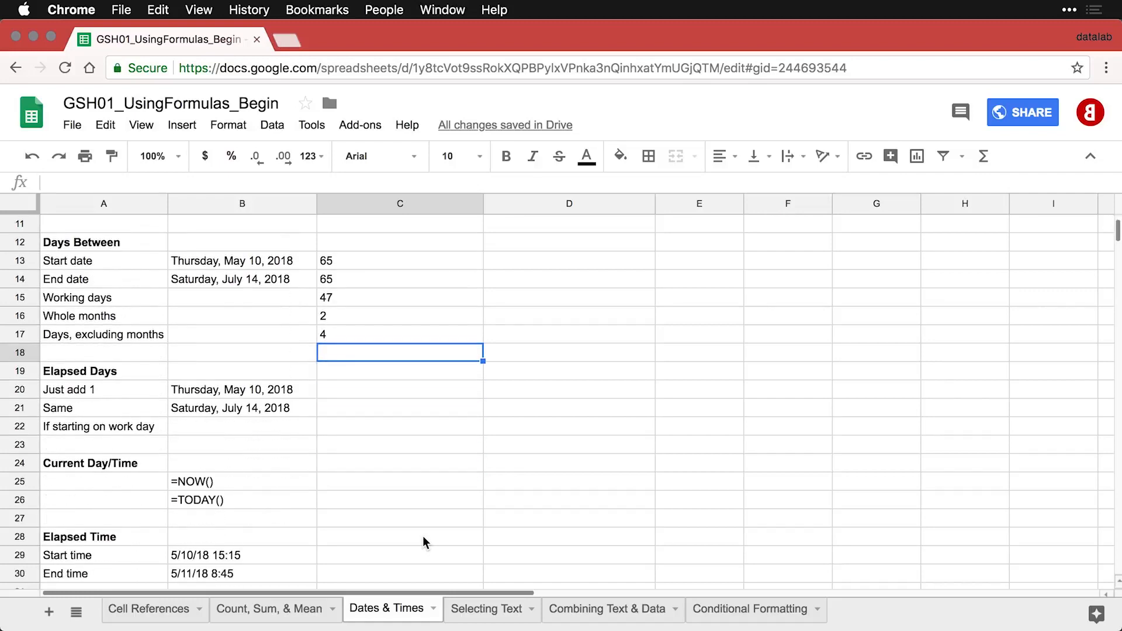
{"action": "left_click", "coordinate": [413, 338]}
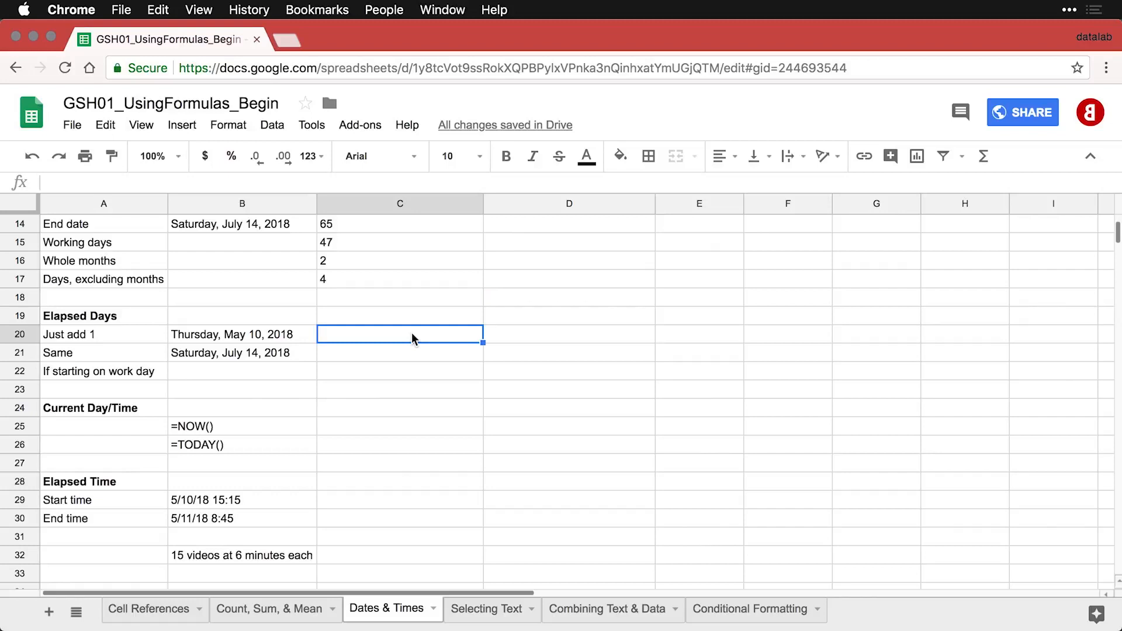
{"action": "type", "text": "=B21-B20+1"}
{"action": "double_click", "coordinate": [411, 332]}
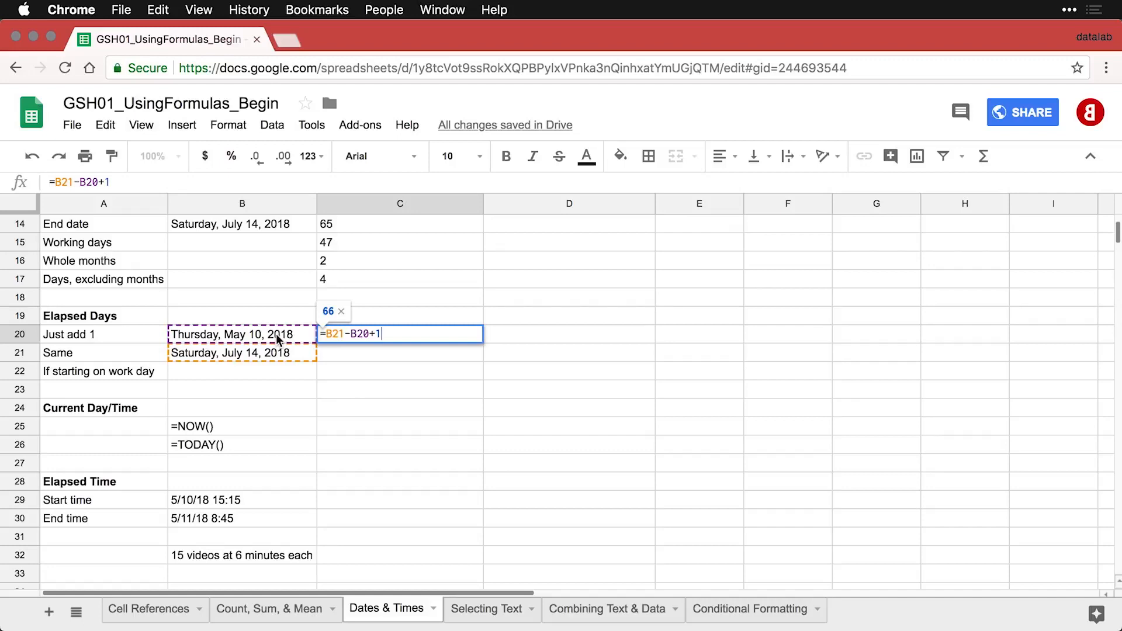
{"action": "key", "text": "Return"}
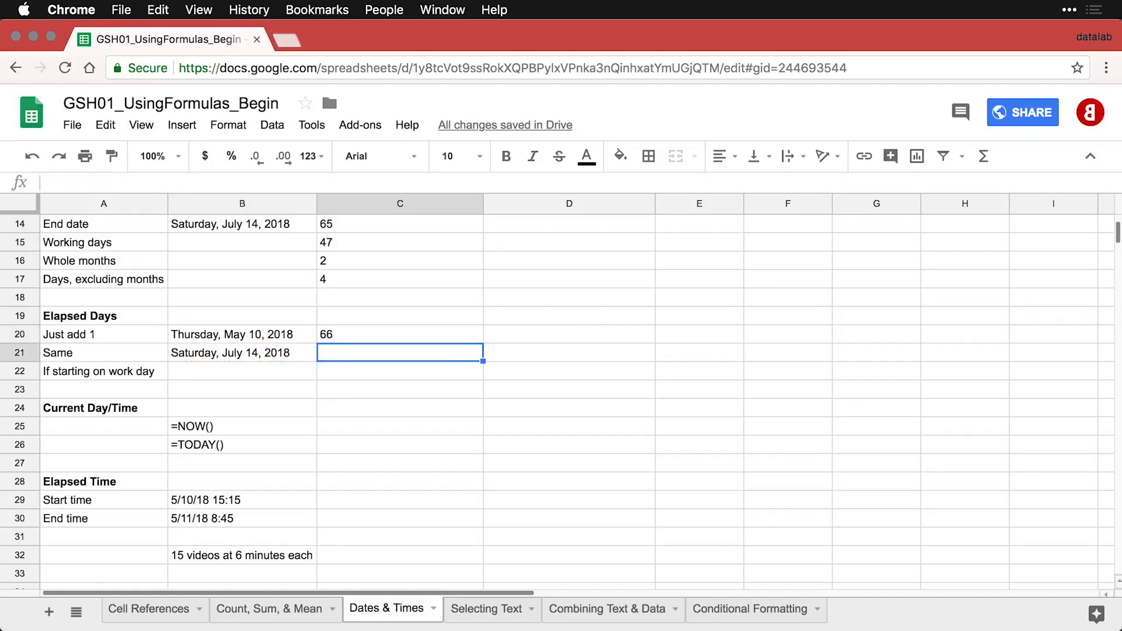
Enter =DAYS(B21,B20)+1 in C21 to count the elapsed days with the DAYS function, and review it.
{"action": "type", "text": "=DAYS(B21,B20)+1"}
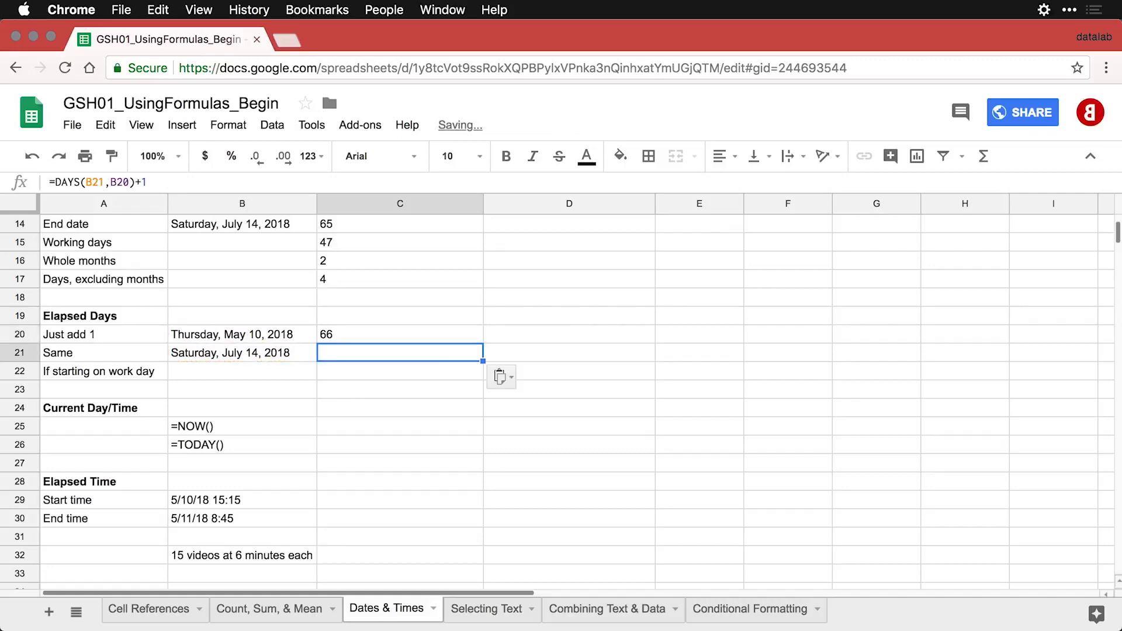
{"action": "double_click", "coordinate": [384, 354]}
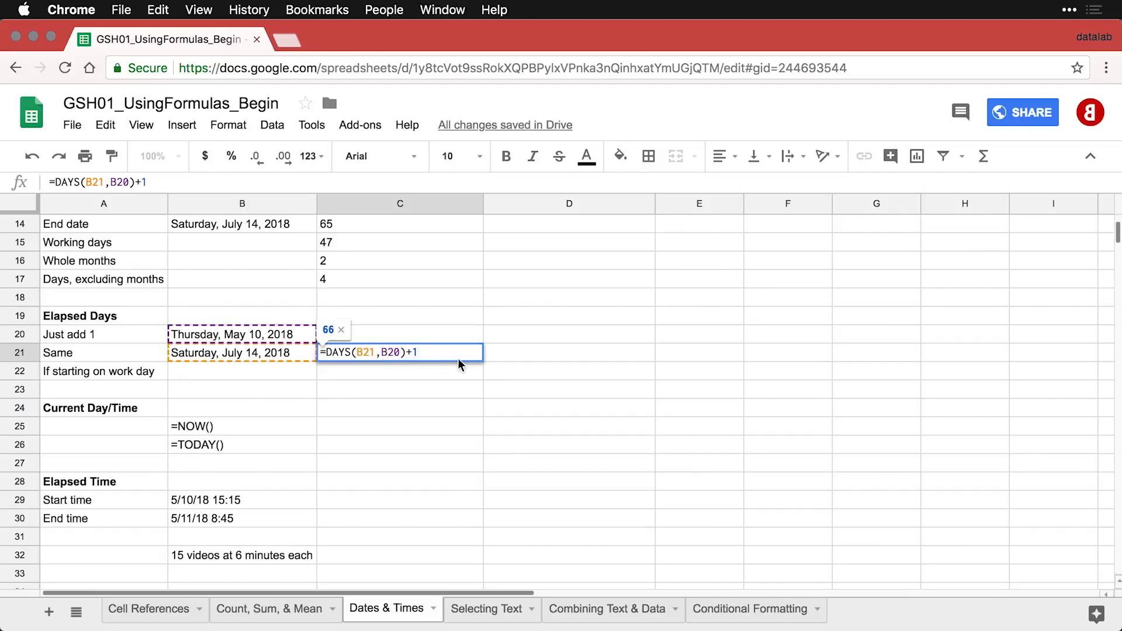
{"action": "key", "text": "Return"}
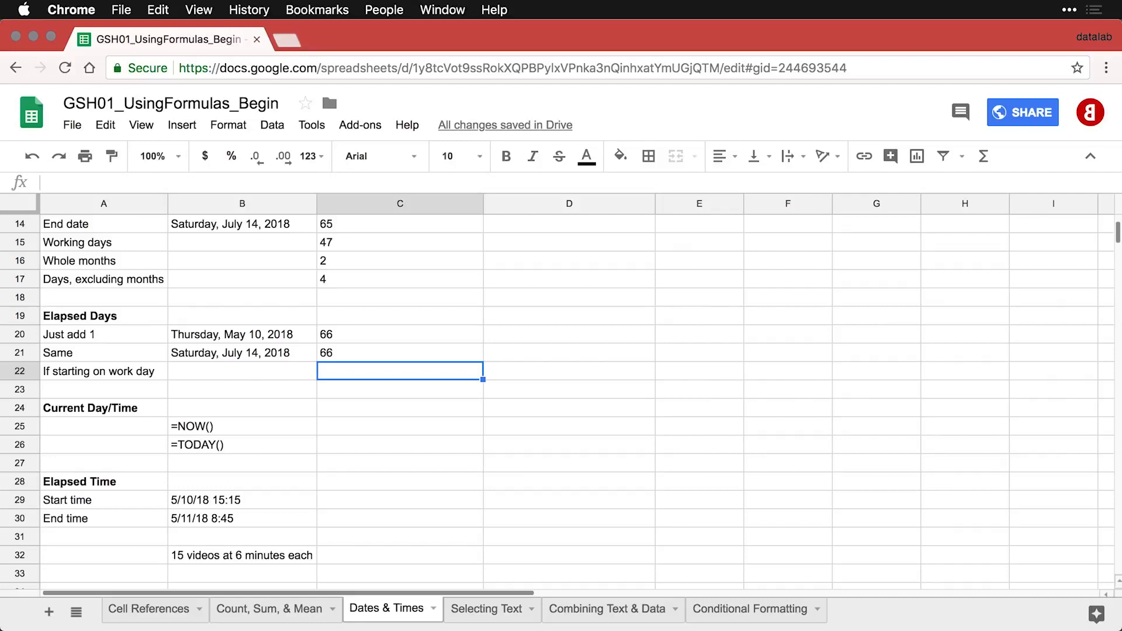
Enter =NETWORKDAYS(B20,B21)+1 in C22 for the "If starting on work day" row, and review the formula.
{"action": "type", "text": "=NETWORKDAYS(B20,B21)+1"}
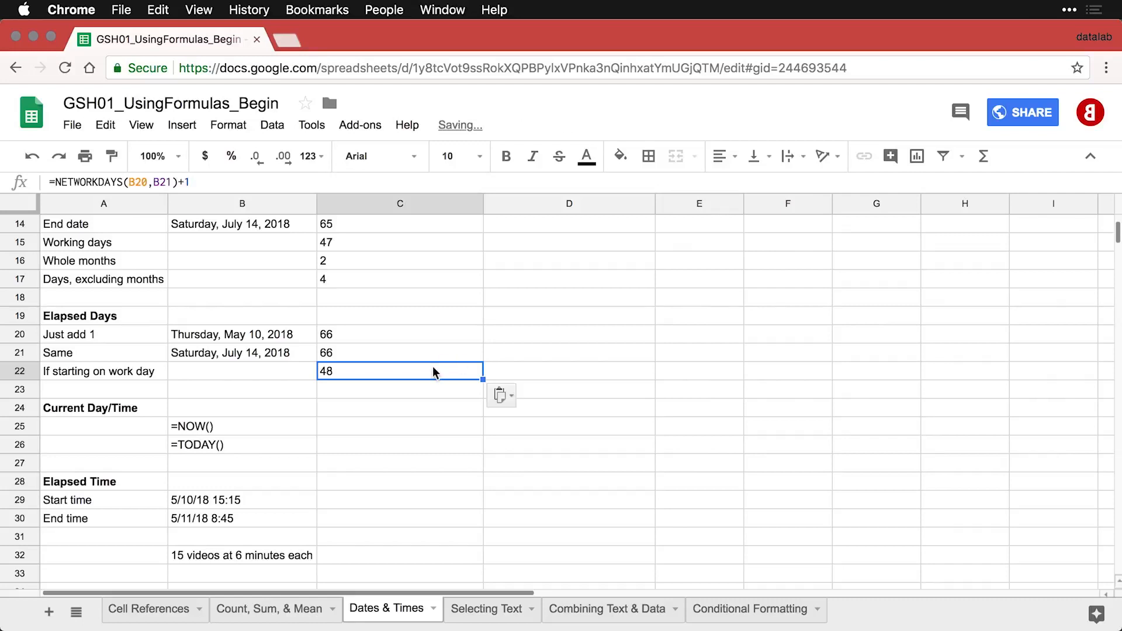
{"action": "double_click", "coordinate": [434, 374]}
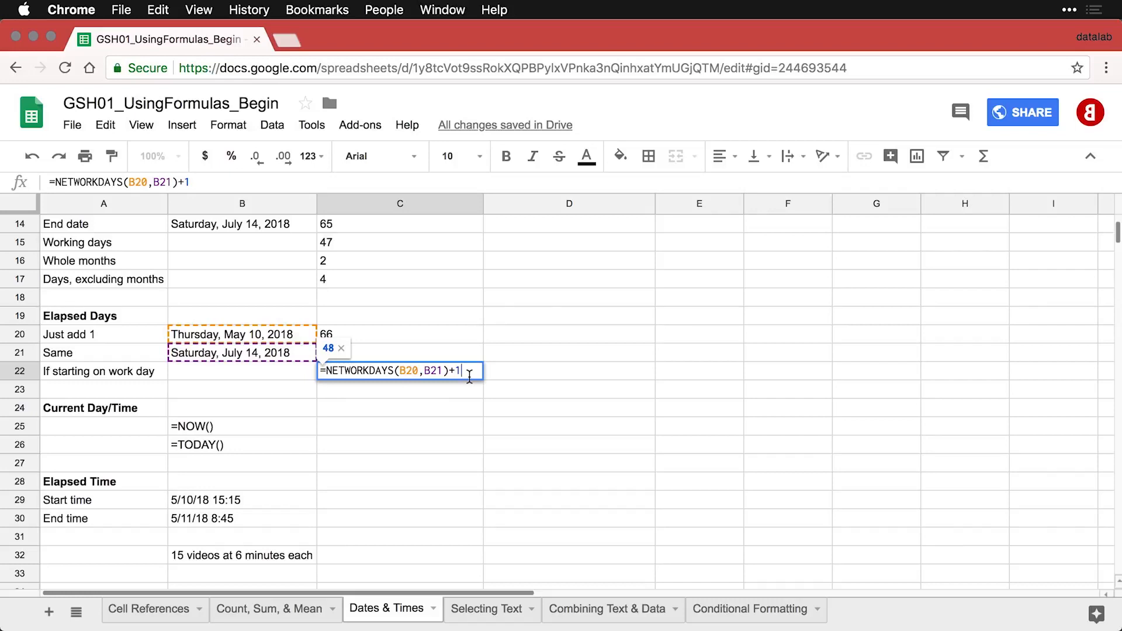
{"action": "key", "text": "Return"}
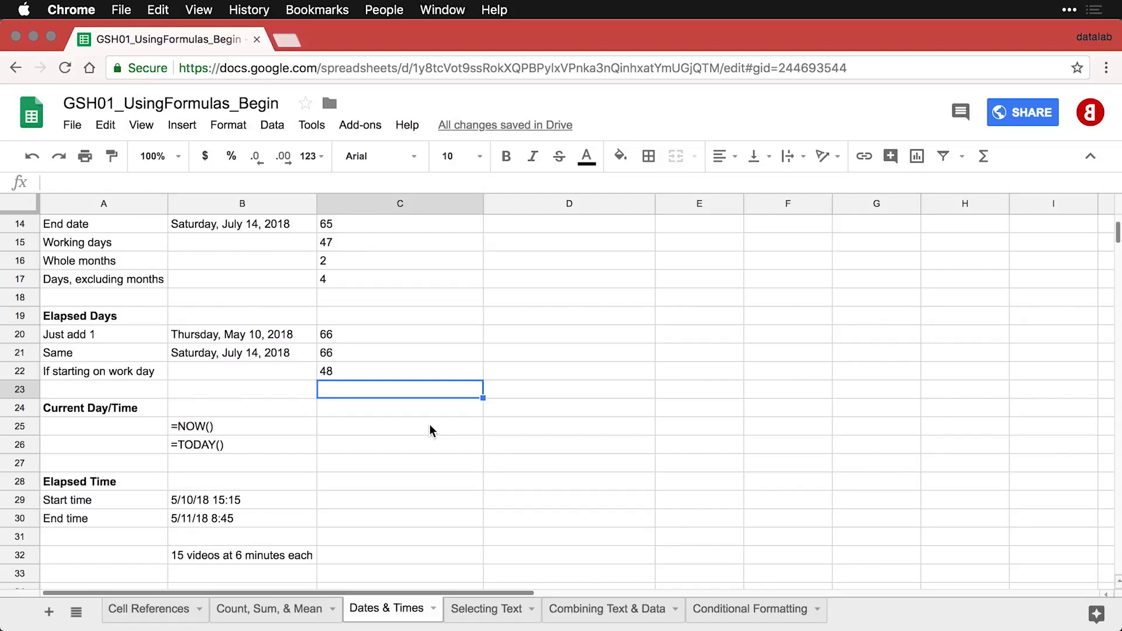
In the Current Day/Time section, enter =NOW() in C25 for the current date and time, and =TODAY() in C26 for the current date.
{"action": "left_click", "coordinate": [345, 430]}
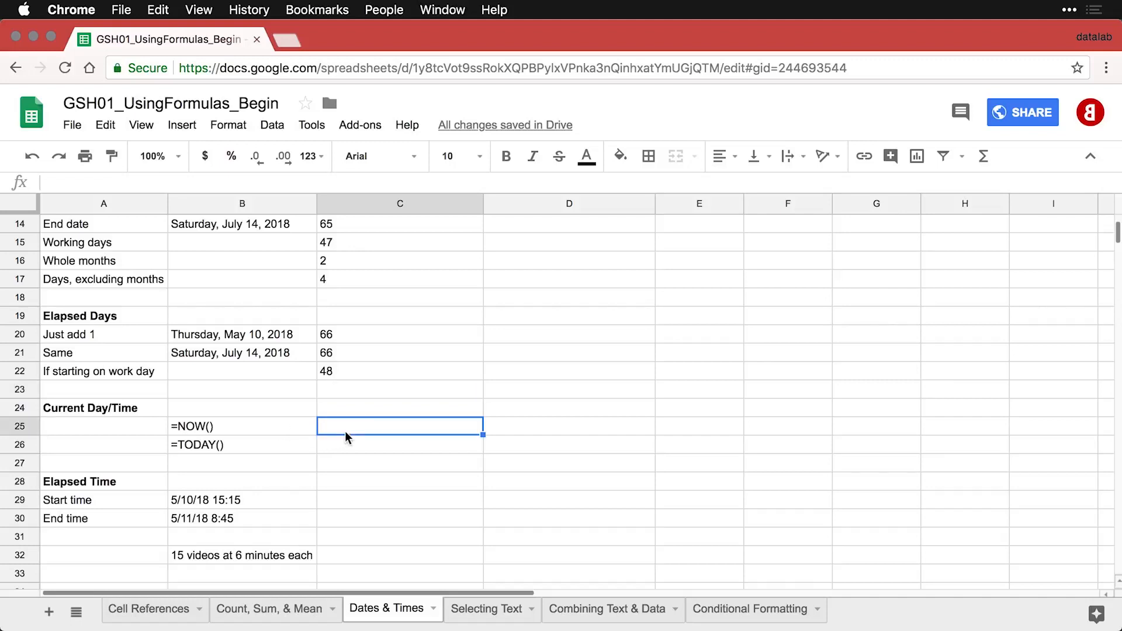
{"action": "type", "text": "="}
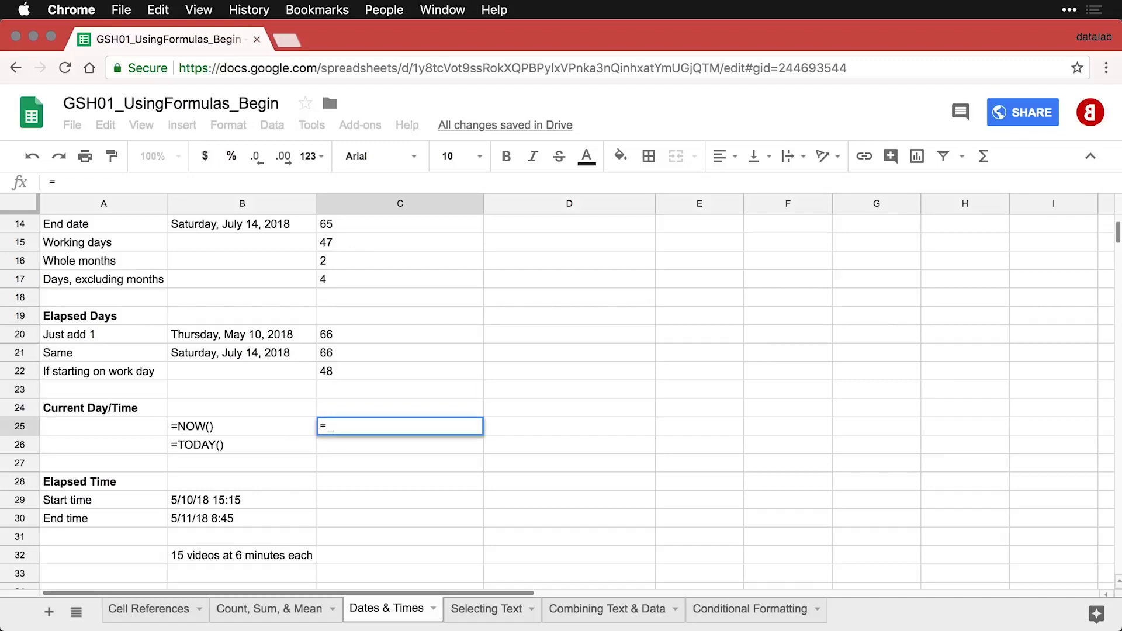
{"action": "type", "text": "now()"}
{"action": "key", "text": "Return"}
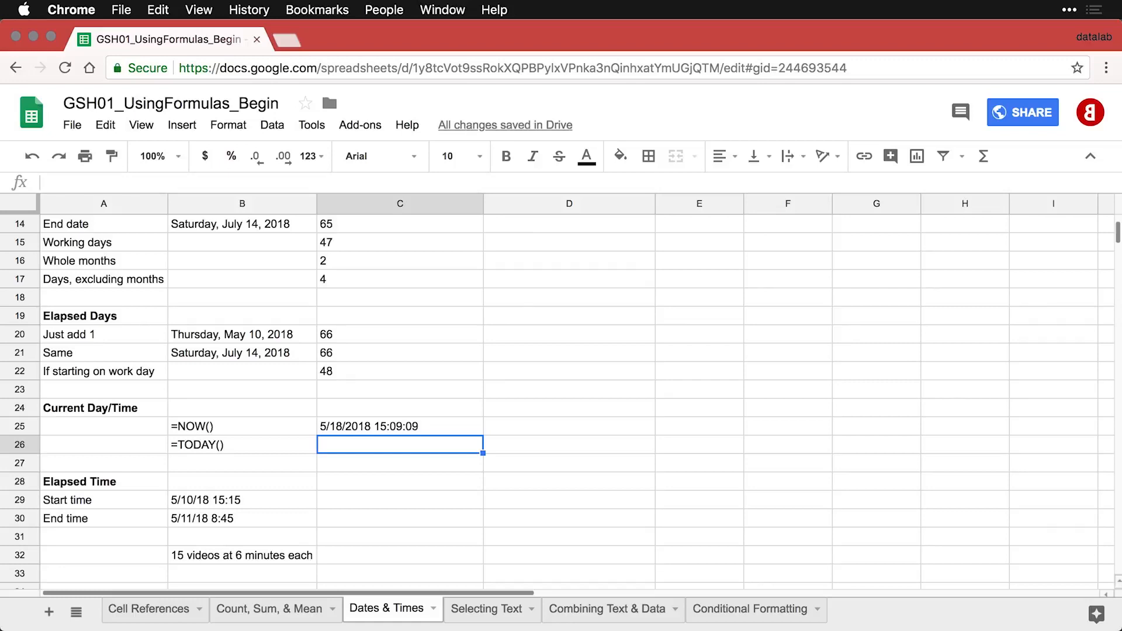
{"action": "type", "text": "=today()"}
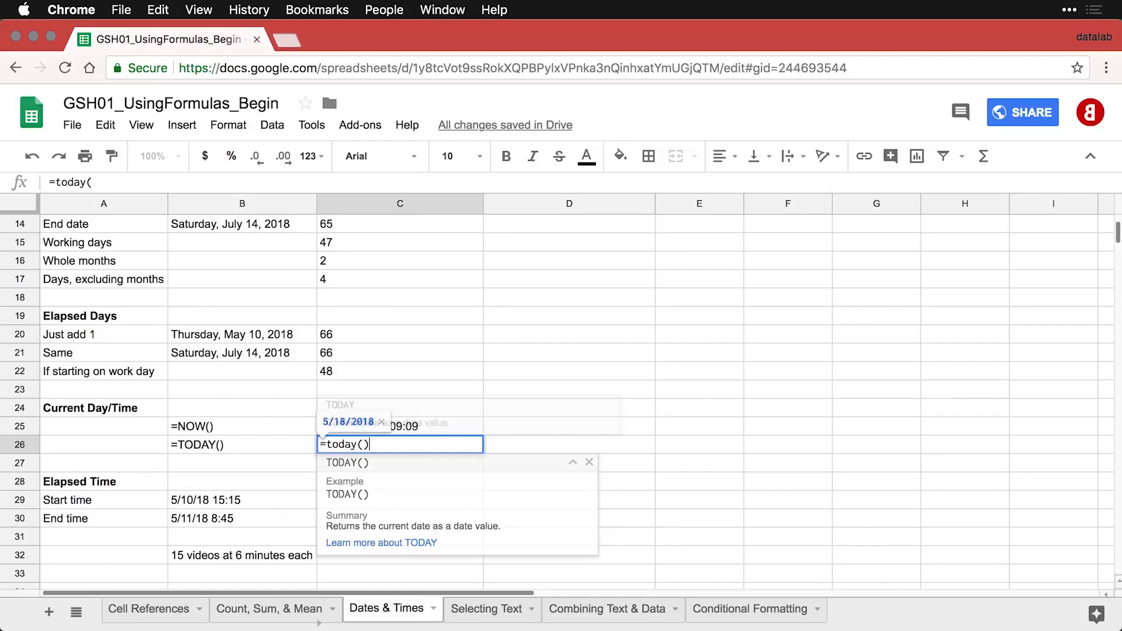
{"action": "key", "text": "Return"}
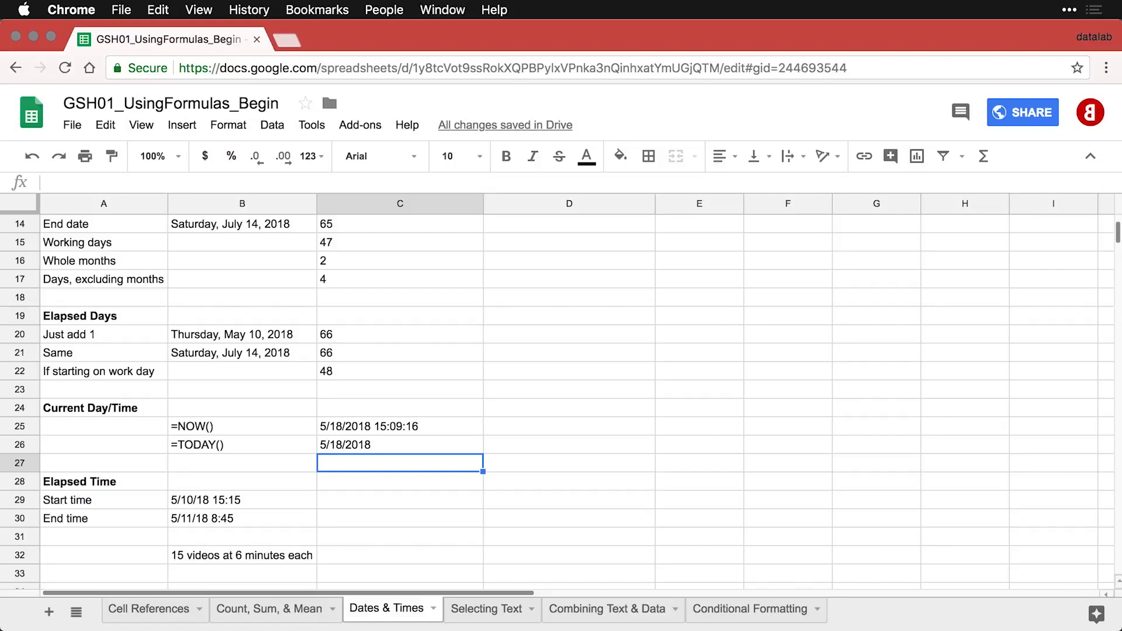
Enter =B30-B29 in C29 of the Elapsed Time section to calculate the elapsed time in days, and review the formula.
{"action": "key", "text": "Down"}
{"action": "key", "text": "Down"}
{"action": "key", "text": "Down"}
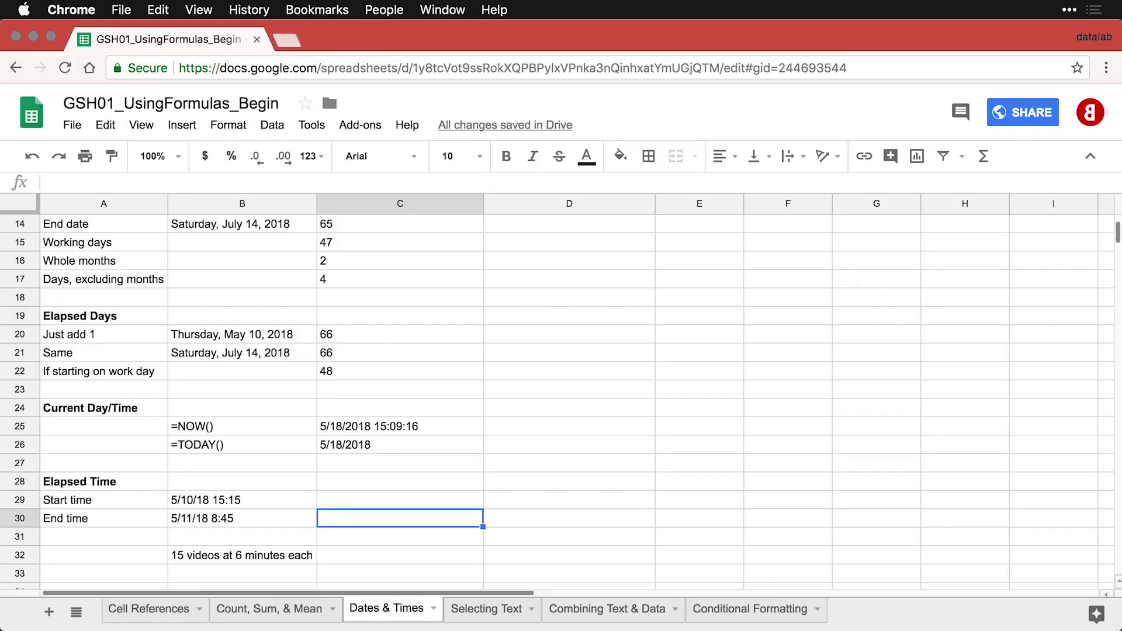
{"action": "key", "text": "Up"}
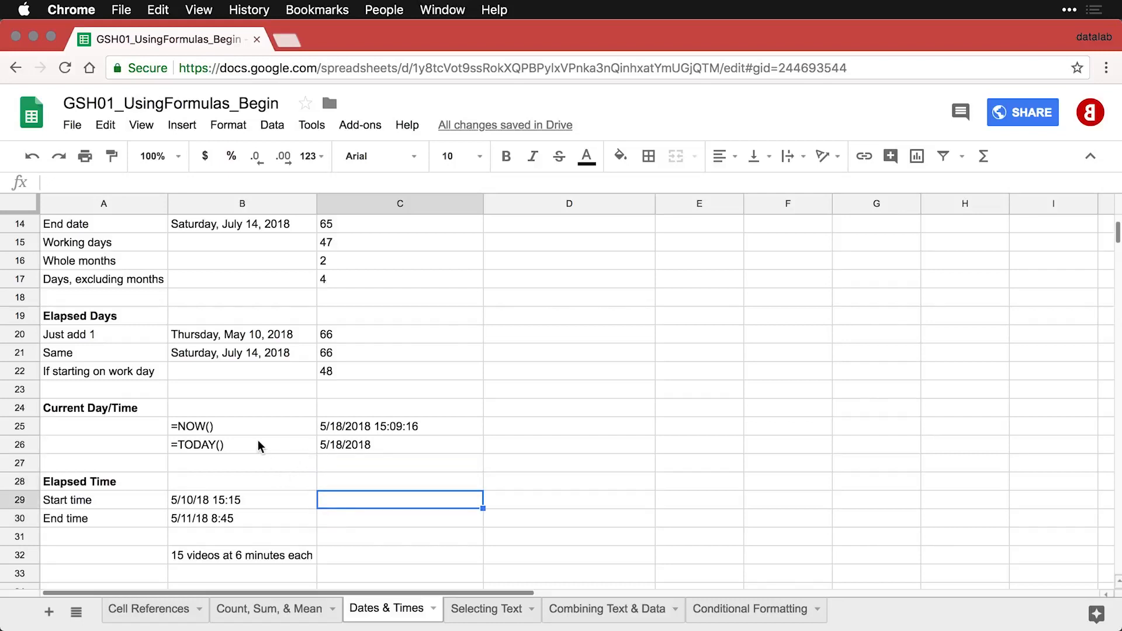
{"action": "scroll", "coordinate": [258, 446], "scroll_direction": "down", "scroll_amount": 5}
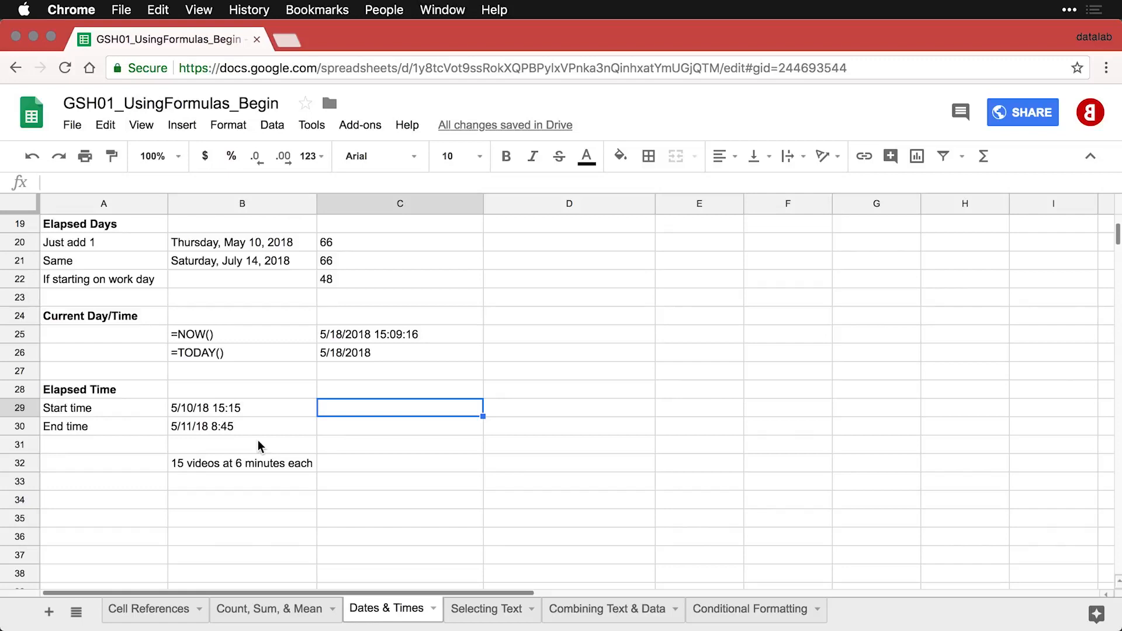
{"action": "type", "text": "=B30-B29"}
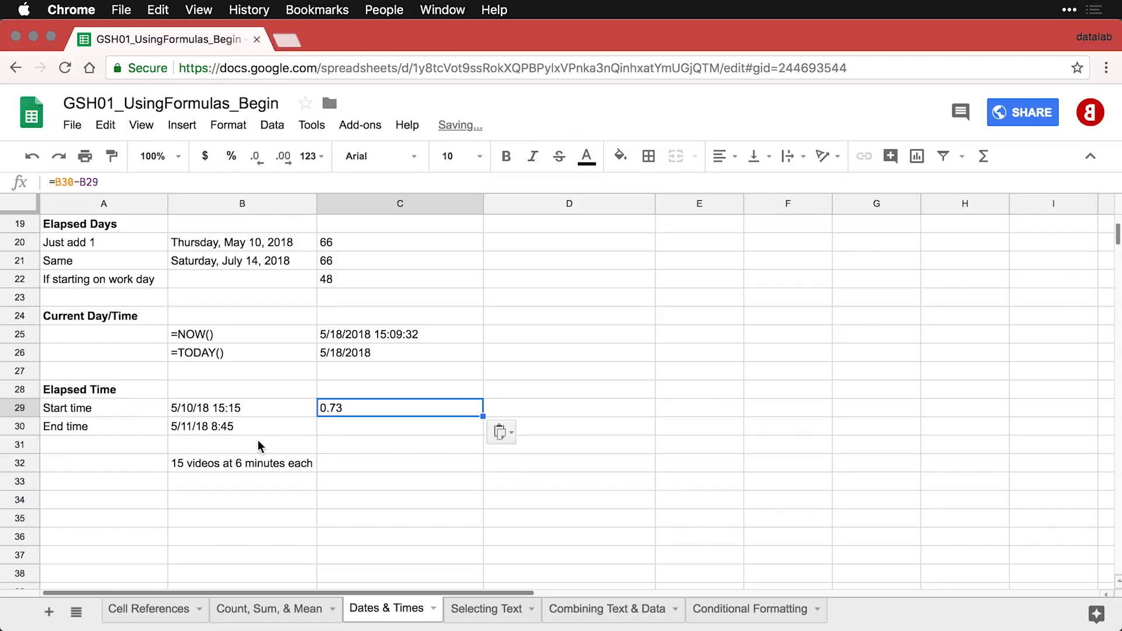
{"action": "double_click", "coordinate": [383, 409]}
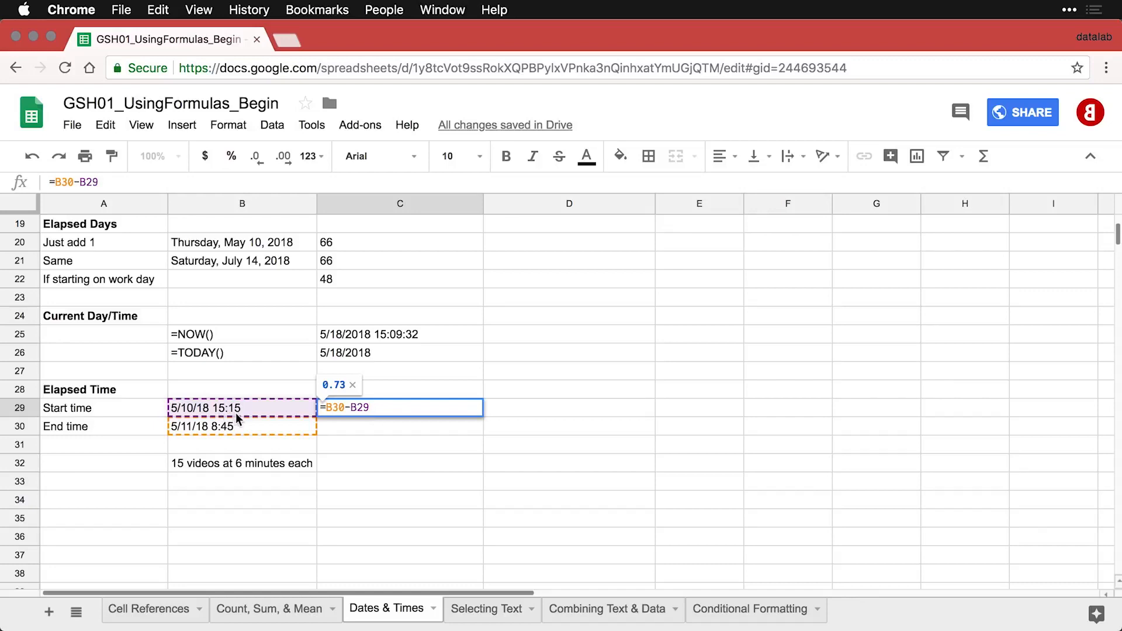
{"action": "key", "text": "Return"}
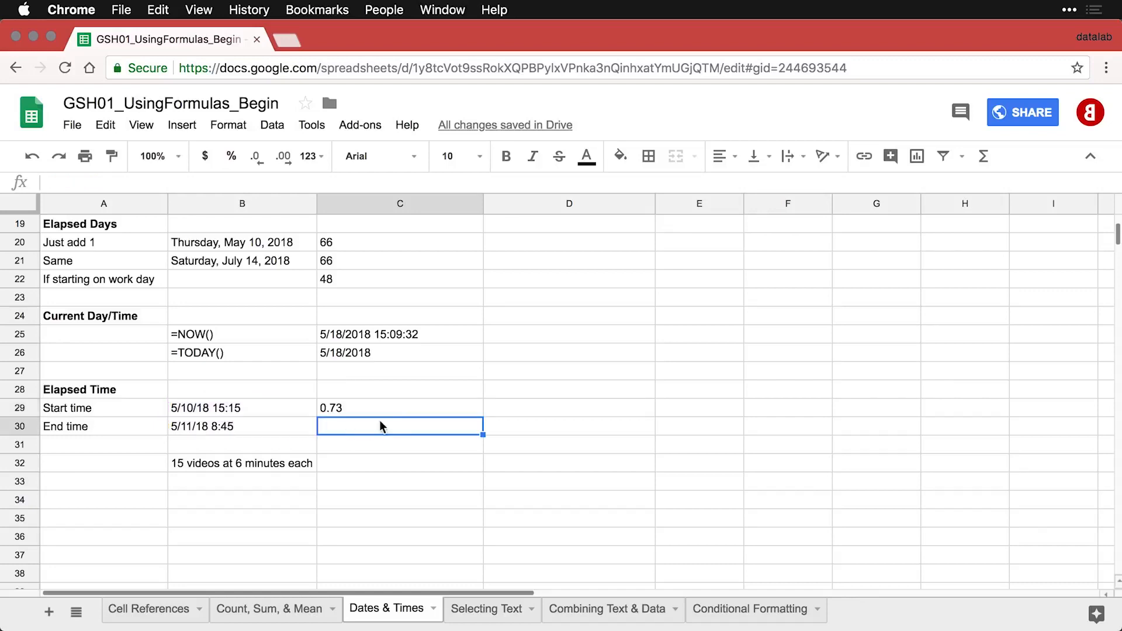
{"action": "left_click", "coordinate": [413, 413]}
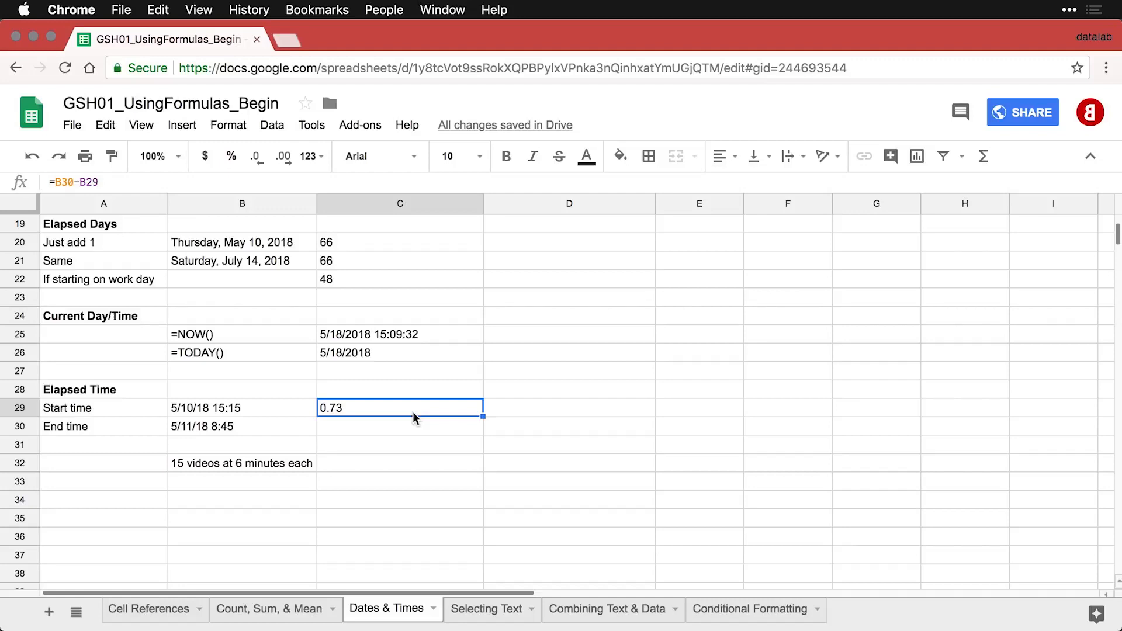
Enter =C29*24 in C30 to convert the elapsed time to decimal hours, and review the formula.
{"action": "key", "text": "Down"}
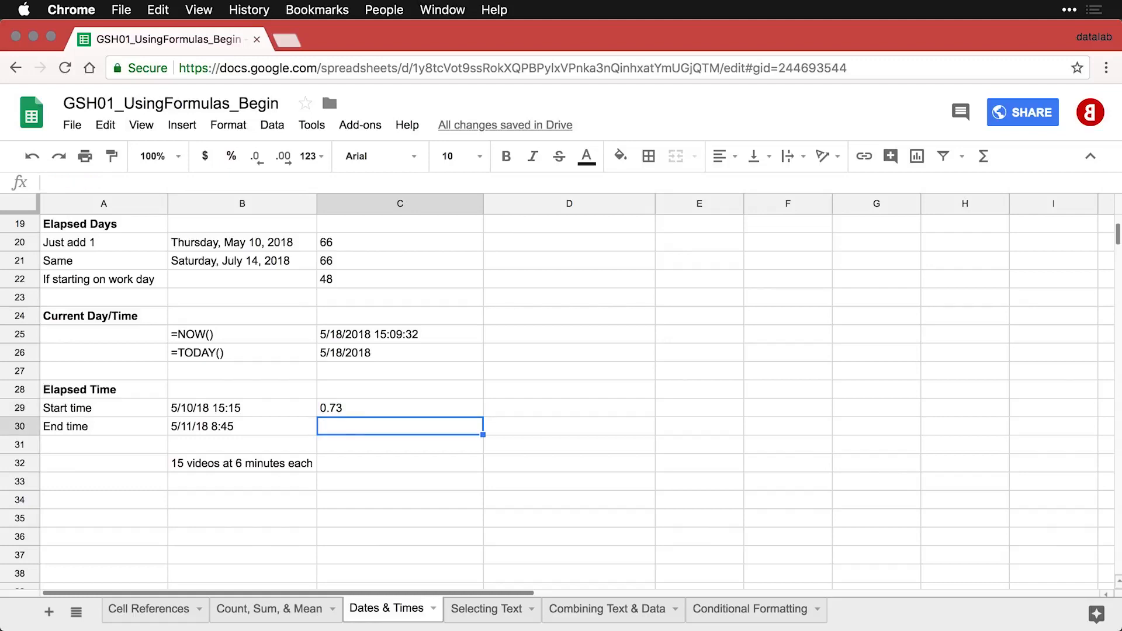
{"action": "type", "text": "=C29*24"}
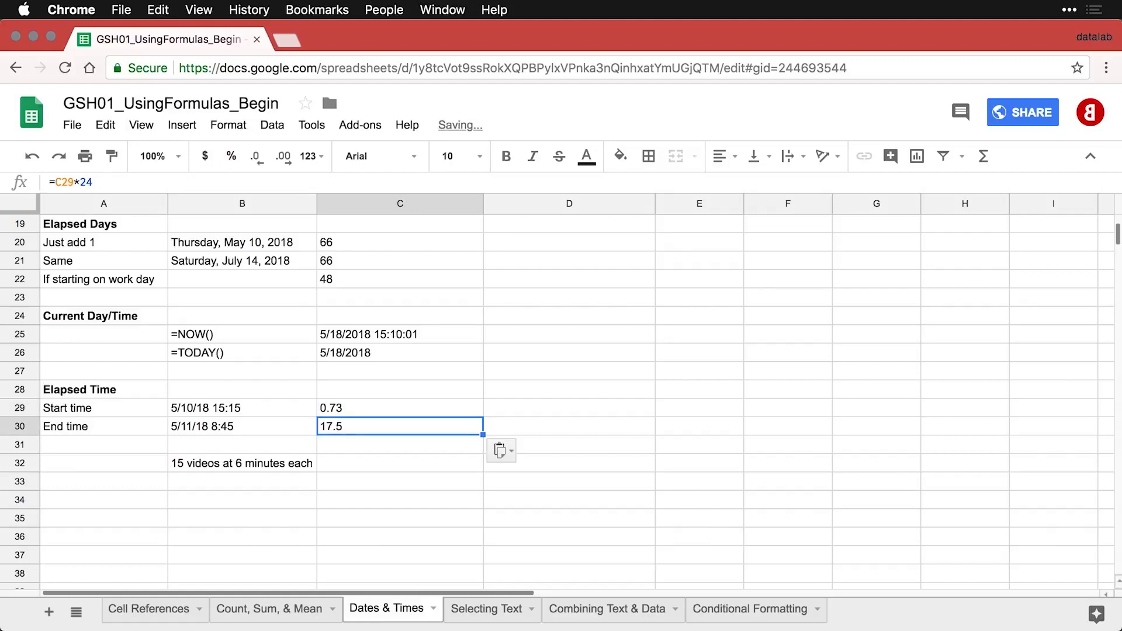
{"action": "double_click", "coordinate": [426, 426]}
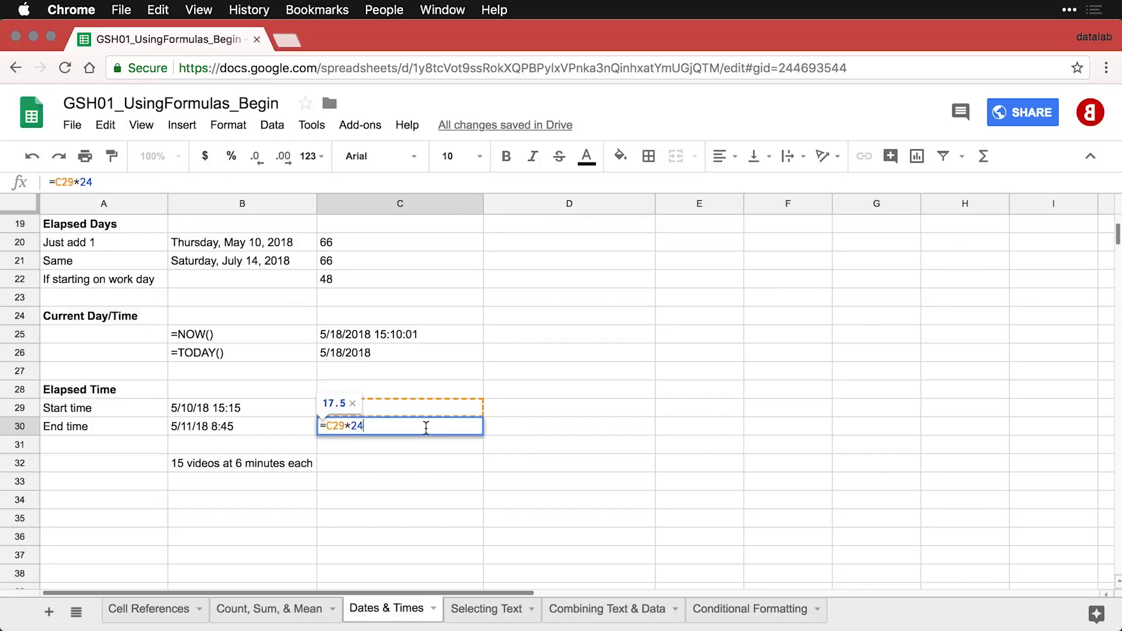
{"action": "key", "text": "Return"}
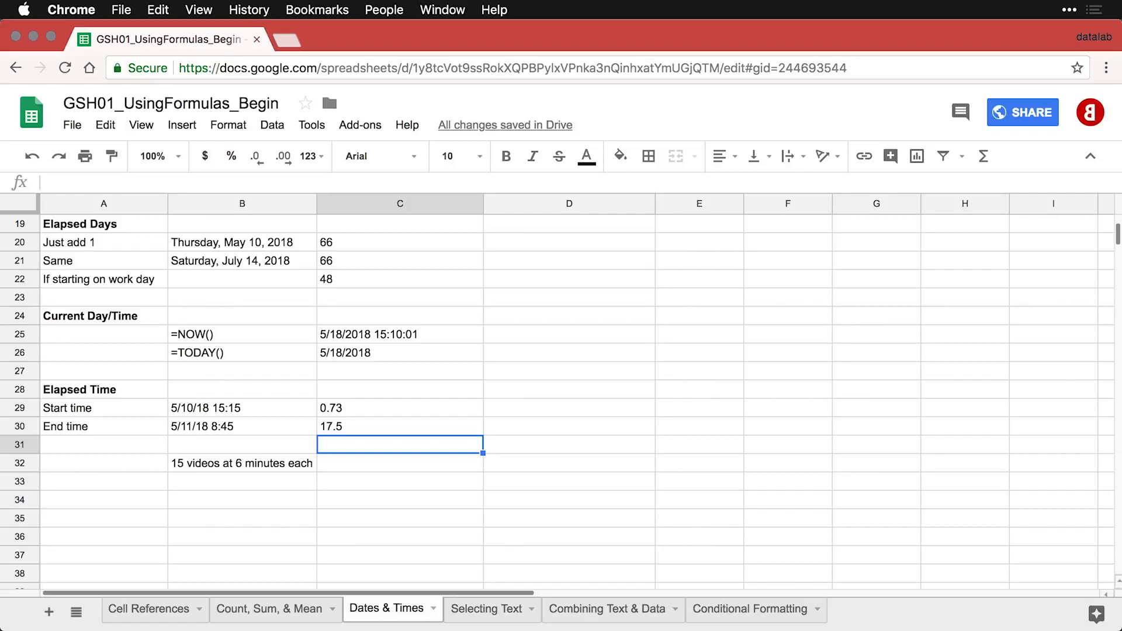
Enter =TEXT(C29, "[h]:mm") in C31 to format the elapsed time as hours and minutes, and review it with the start and end times.
{"action": "type", "text": "=TEXT(C29, \"[h]:mm\")"}
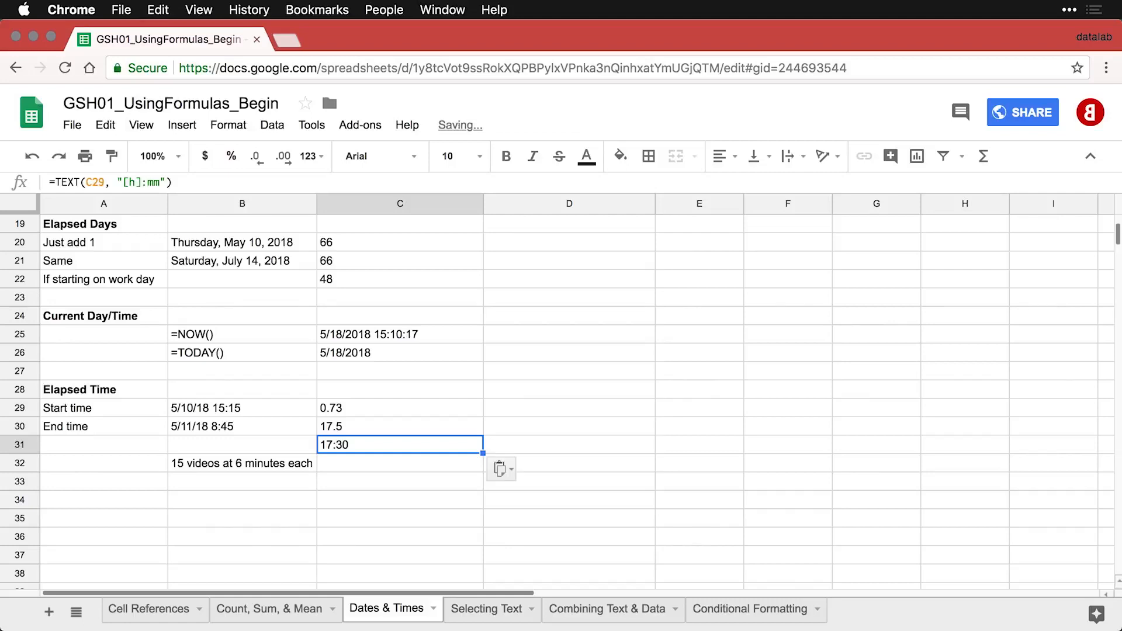
{"action": "double_click", "coordinate": [436, 446]}
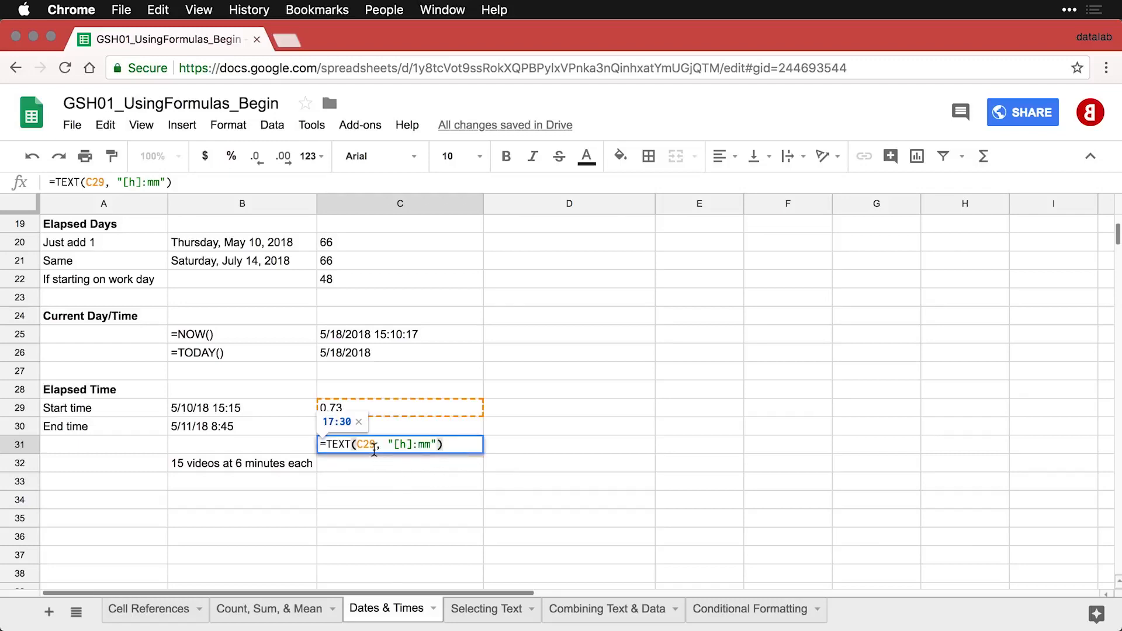
{"action": "left_click", "coordinate": [337, 448]}
{"action": "double_click", "coordinate": [336, 445]}
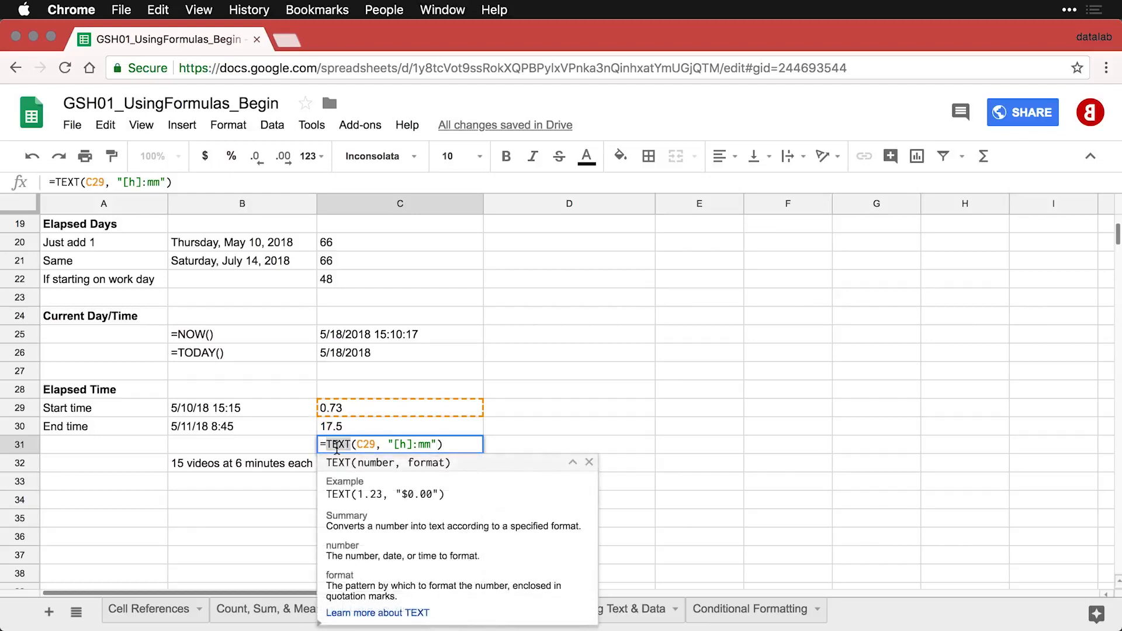
{"action": "left_click", "coordinate": [455, 448]}
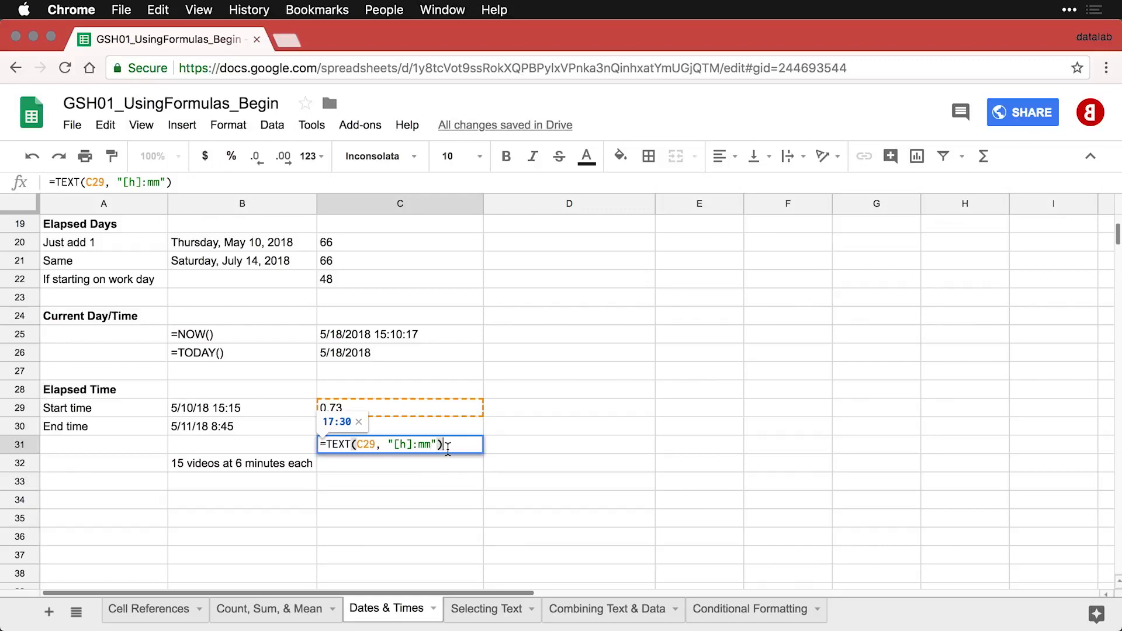
{"action": "key", "text": "Return"}
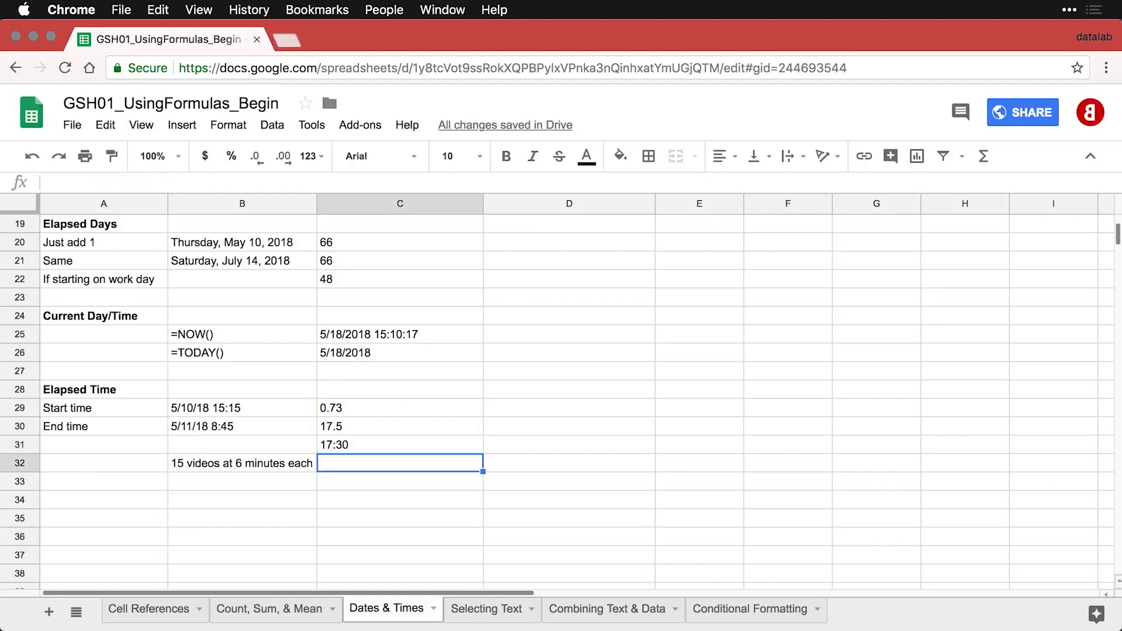
{"action": "left_click", "coordinate": [258, 407]}
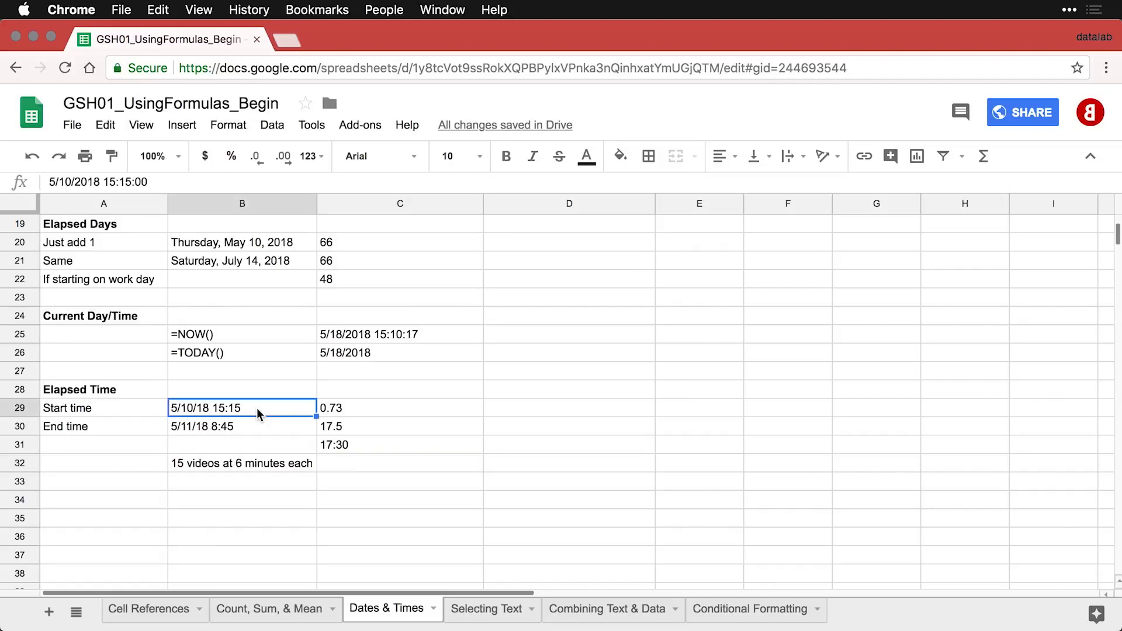
{"action": "left_click", "coordinate": [257, 422]}
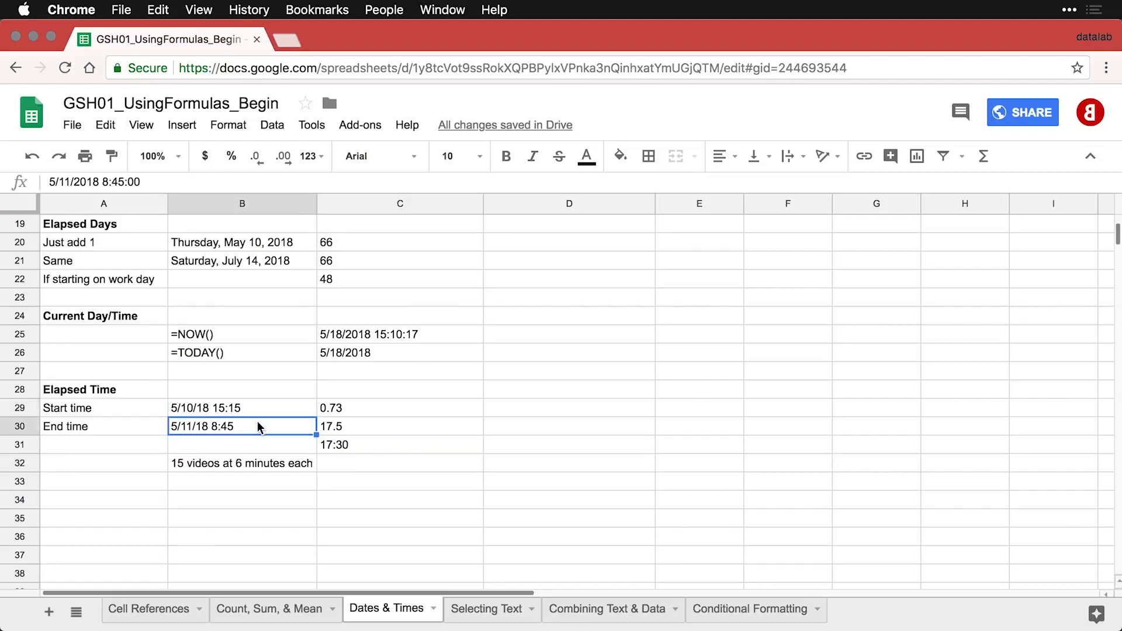
Enter =TEXT(15*6/(24*60), "[h]:mm") in C32 to express the total duration of 15 six-minute videos, and review the formula.
{"action": "left_click", "coordinate": [358, 465]}
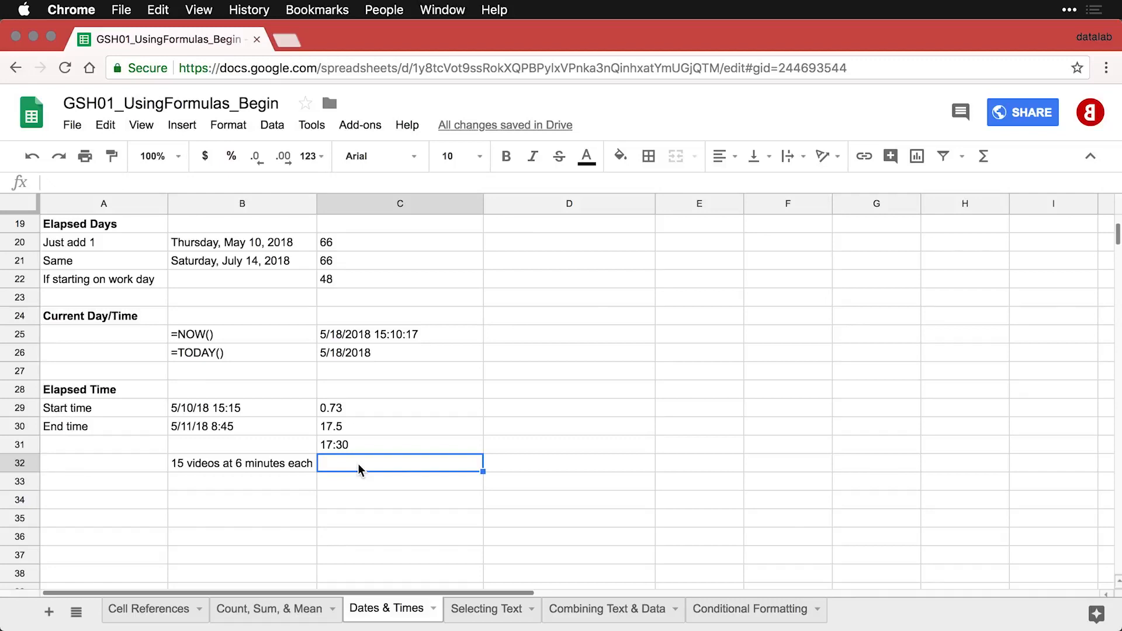
{"action": "type", "text": "=TEXT(15*6/(24*60), \"[h]:mm\")"}
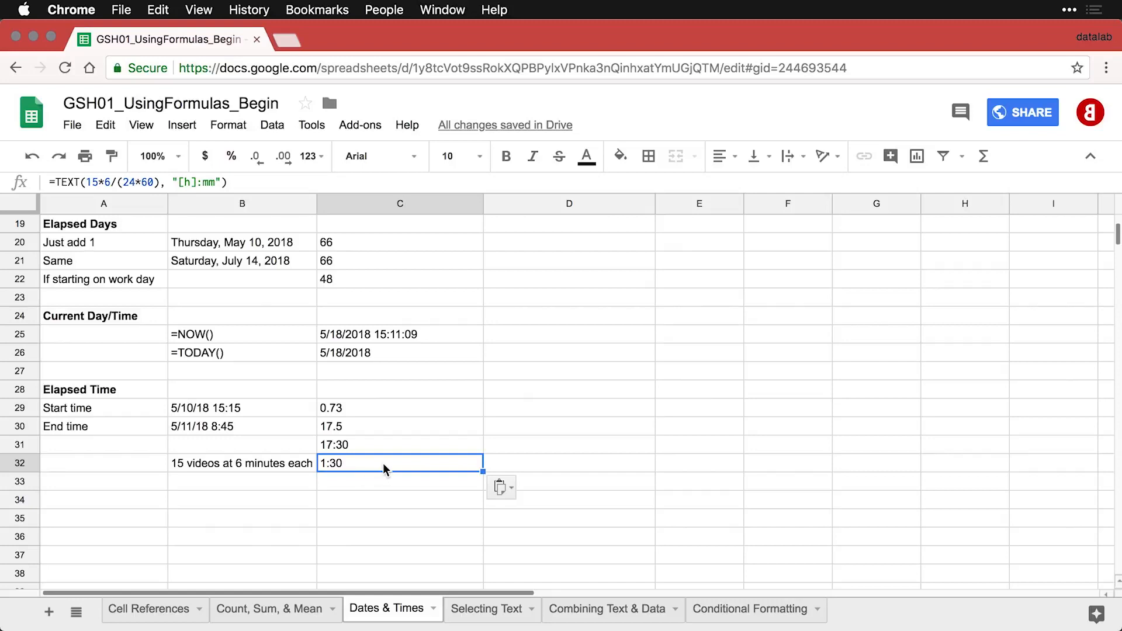
{"action": "double_click", "coordinate": [438, 460]}
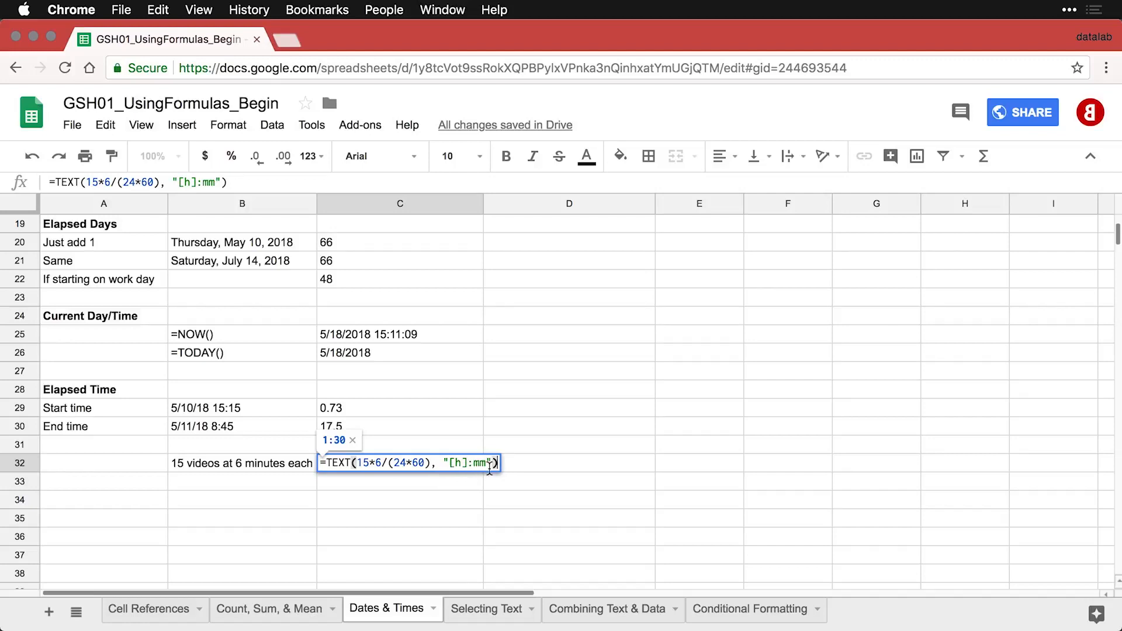
{"action": "key", "text": "Return"}
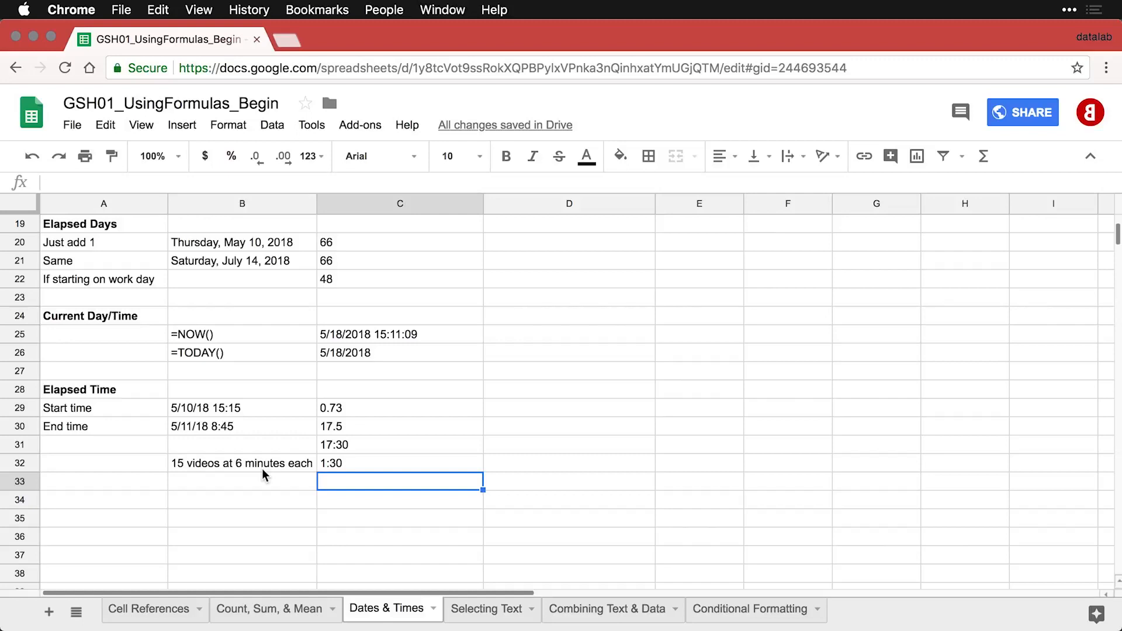
{"action": "scroll", "coordinate": [300, 399], "scroll_direction": "up", "scroll_amount": 6}
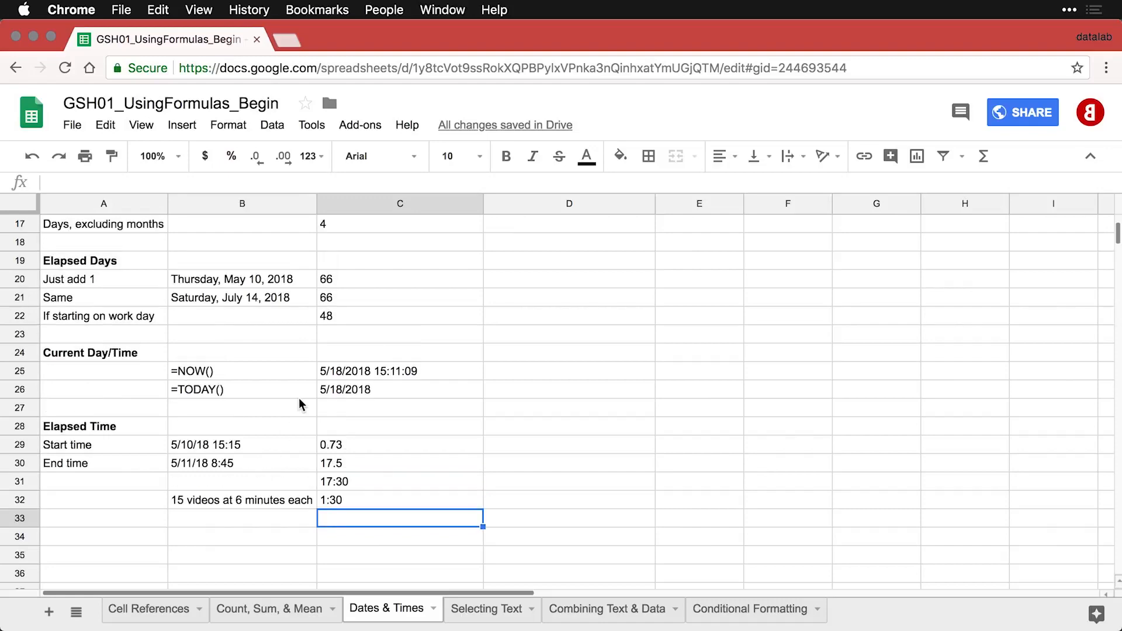